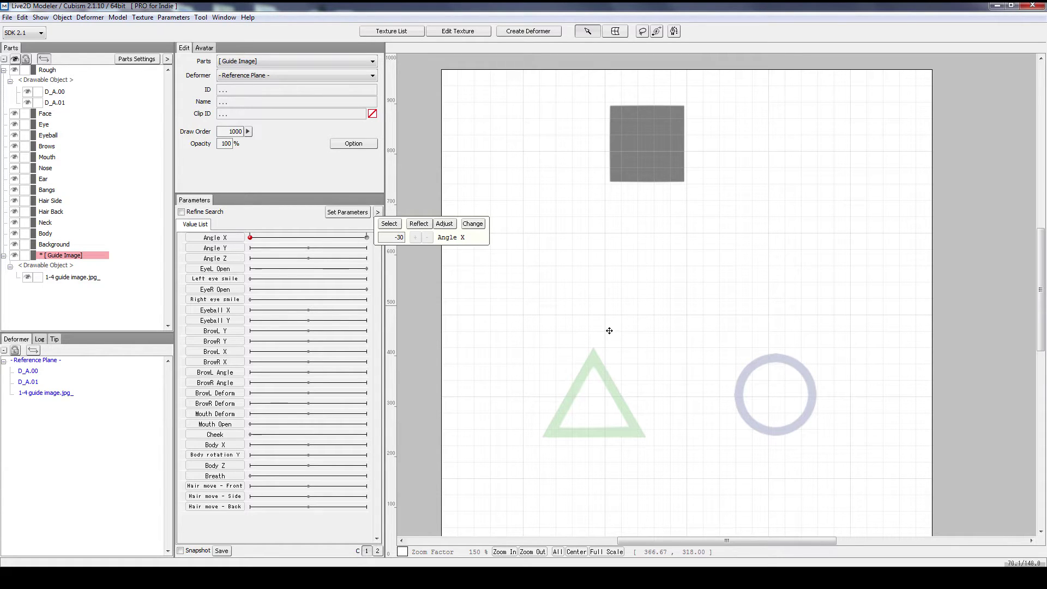
# - Preview the square's morph across the Angle X range and lock the Guide Image part
pyautogui.moveTo(251, 239); pyautogui.dragTo(298, 273)
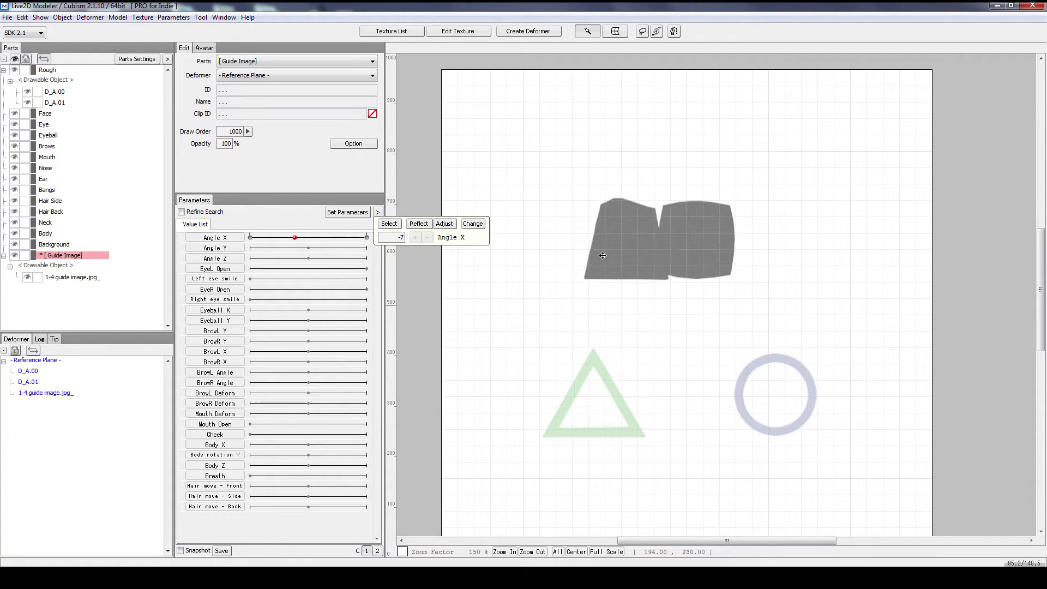
pyautogui.click(573, 257)
pyautogui.click(25, 255)
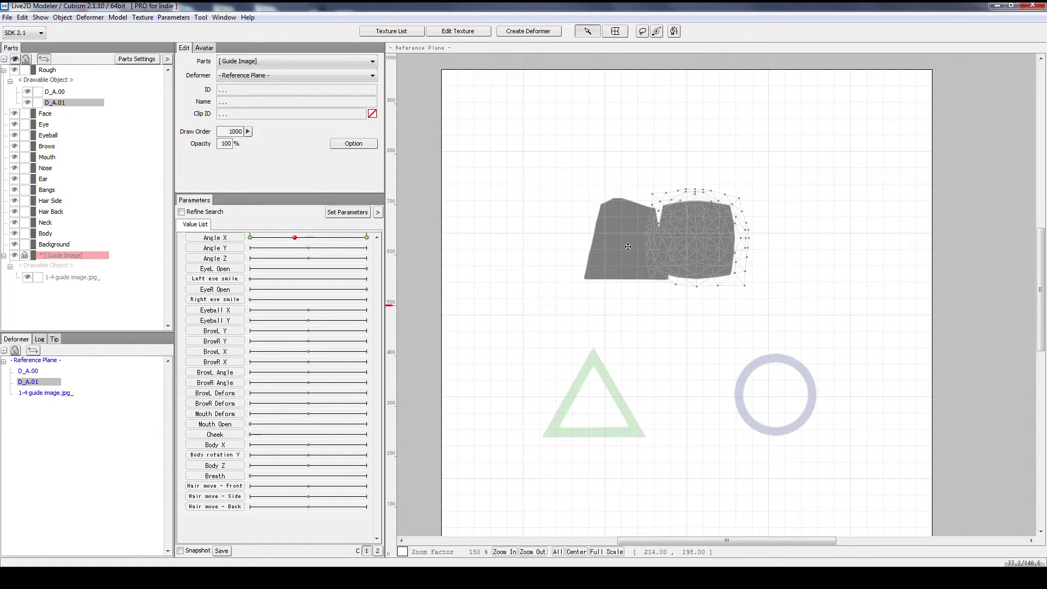
pyautogui.moveTo(257, 238); pyautogui.dragTo(238, 278)
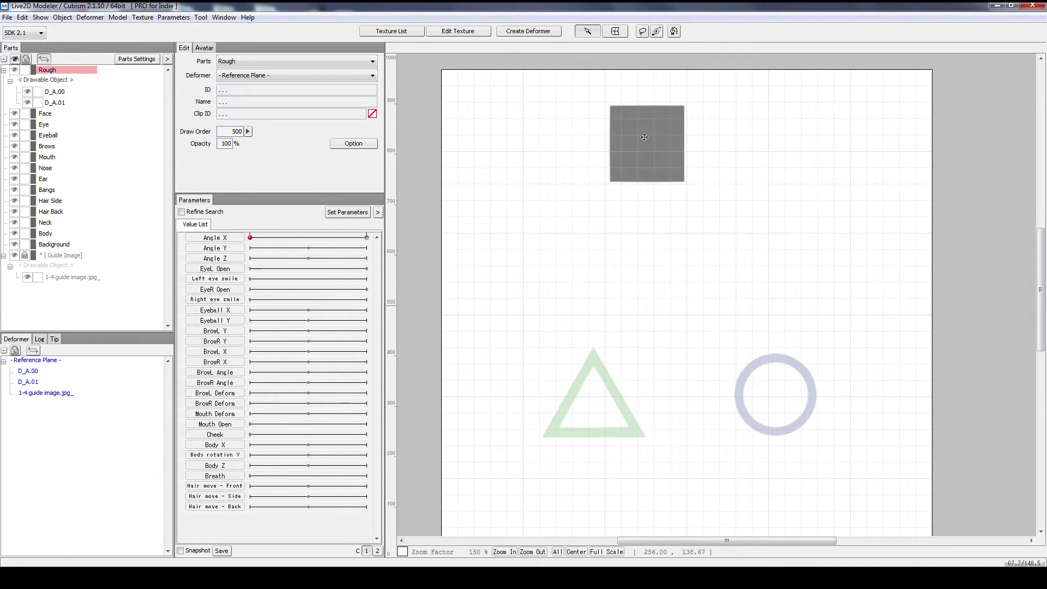
# - Delete the square drawables D_A.01 and D_A.00 from the Rough part and the guide image from the unlocked Guide Image part
pyautogui.press('Delete')
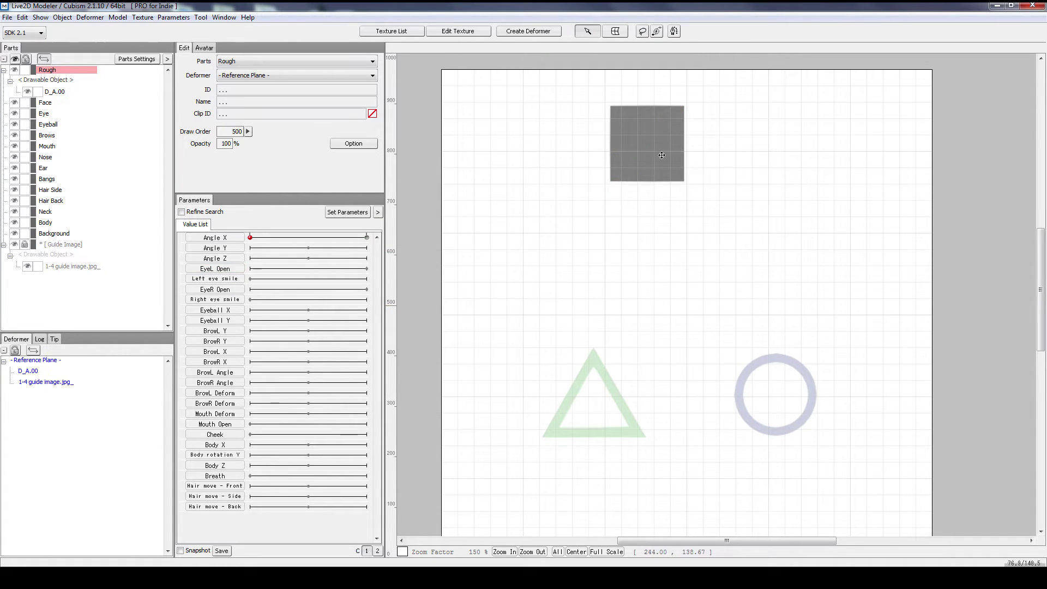
pyautogui.click(659, 147)
pyautogui.press('Delete')
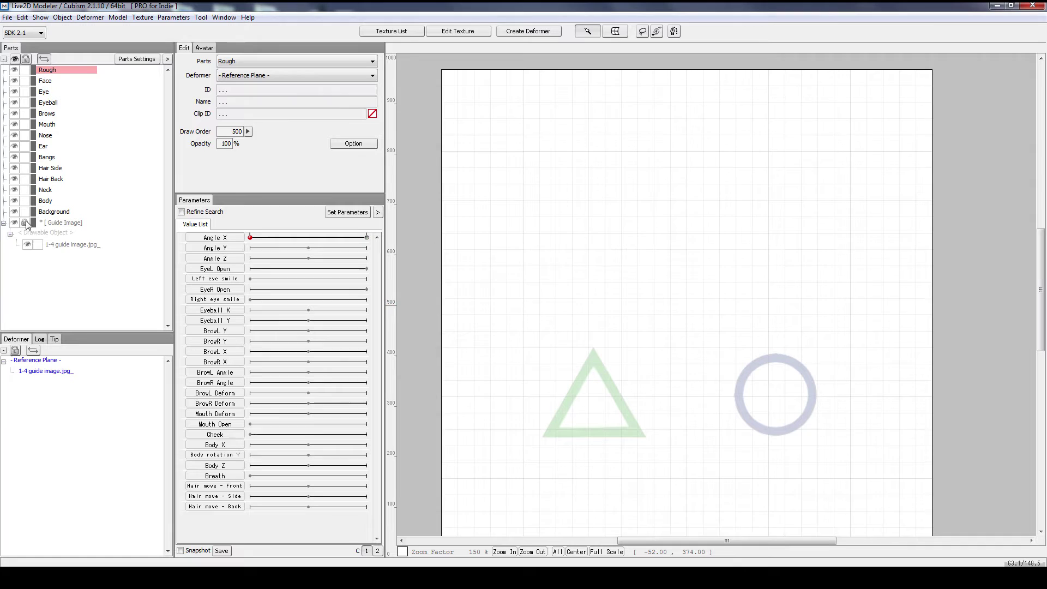
pyautogui.click(68, 245)
pyautogui.press('Delete')
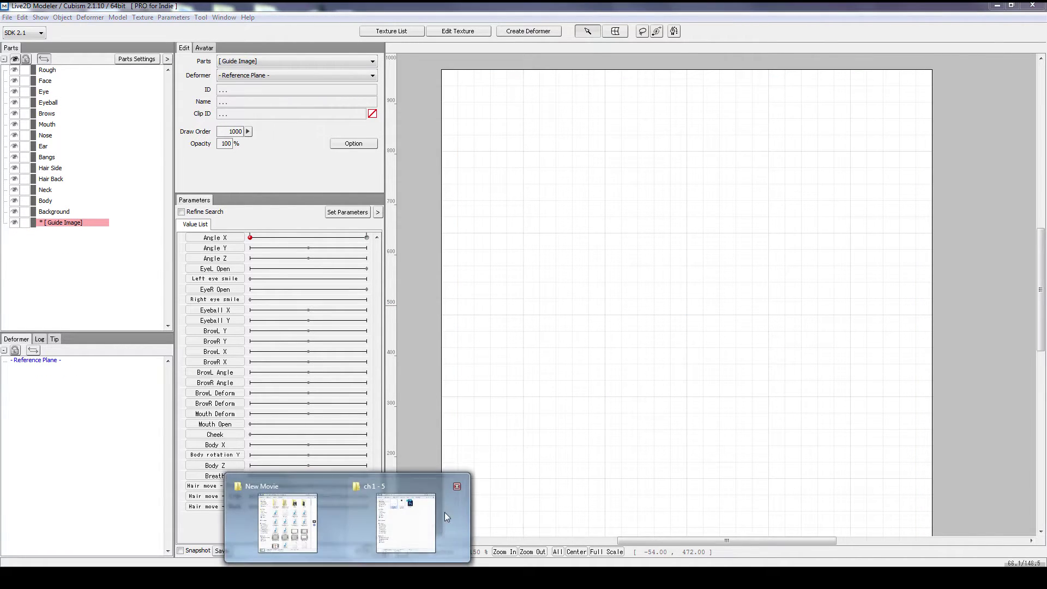
pyautogui.click(444, 512)
pyautogui.moveTo(604, 193); pyautogui.dragTo(605, 354)
pyautogui.moveTo(569, 425); pyautogui.dragTo(665, 234)
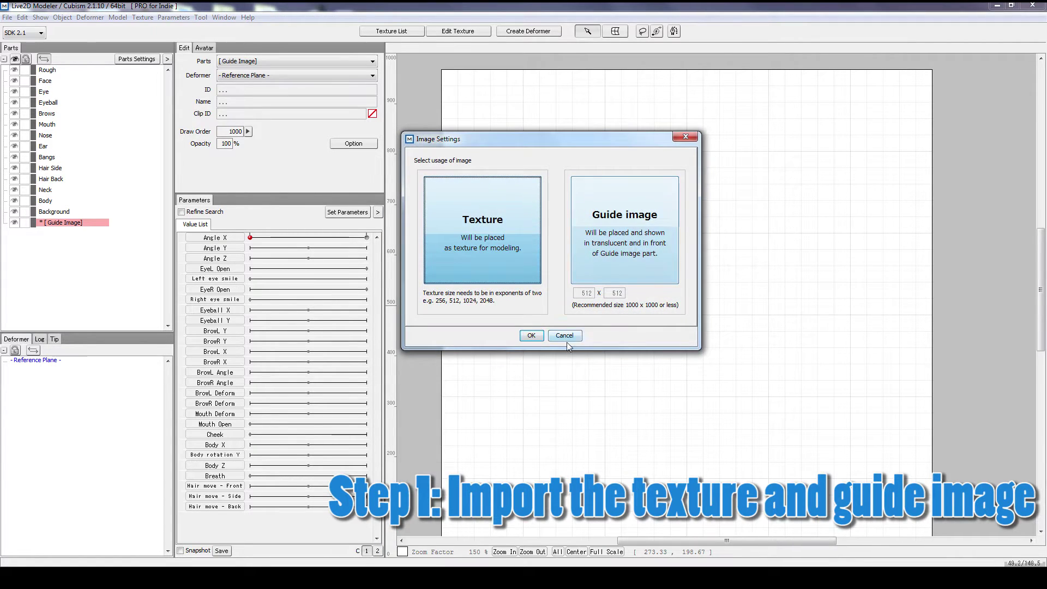
pyautogui.click(567, 338)
pyautogui.click(456, 34)
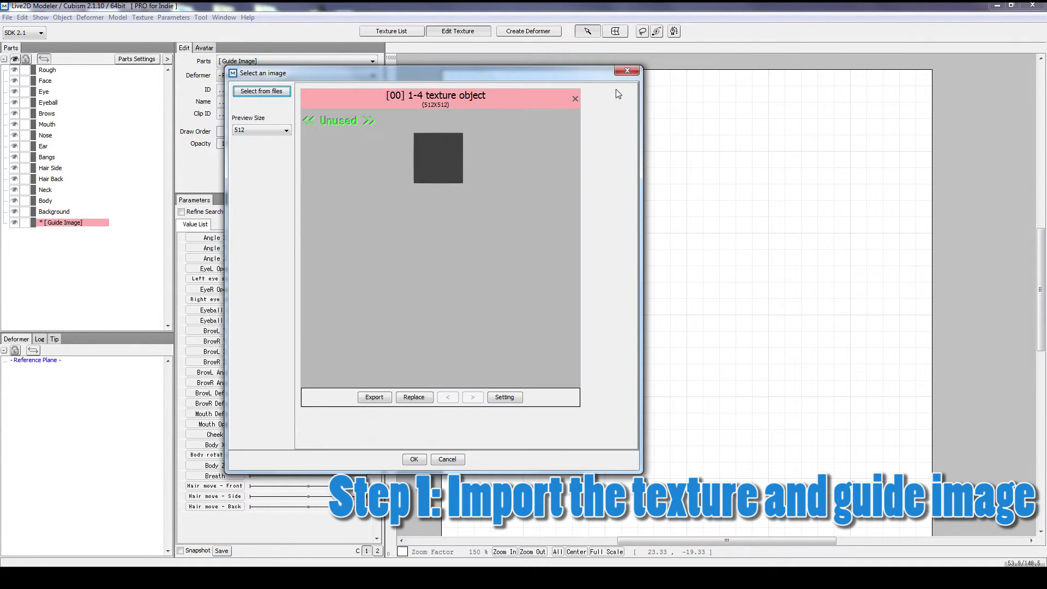
pyautogui.click(627, 70)
# - Import the 1-4 guide image file from the ch1 - 5 folder as a 512 x 512 guide image
pyautogui.moveTo(354, 539)
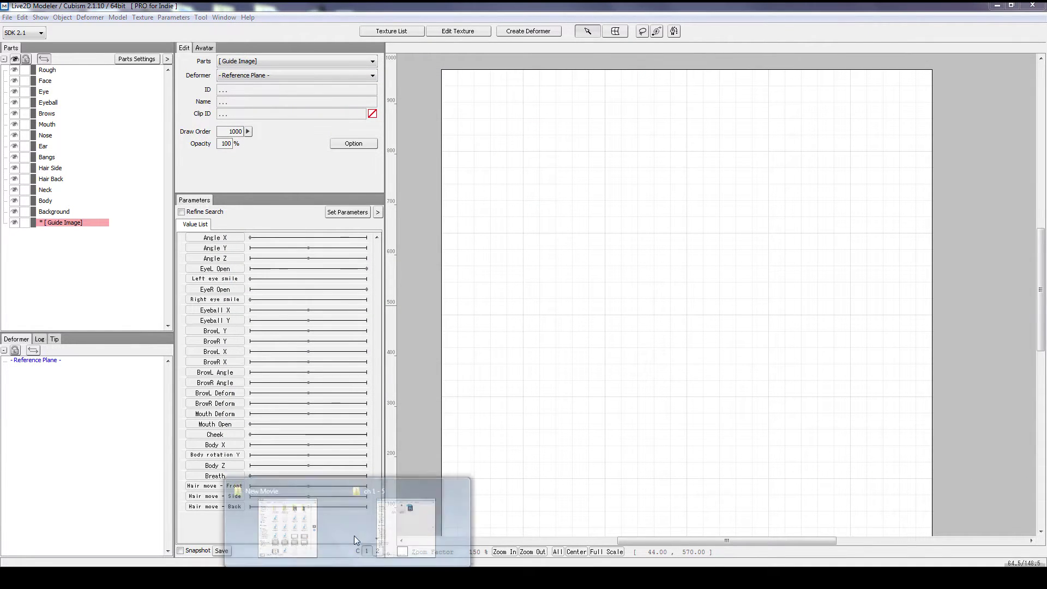
pyautogui.click(406, 525)
pyautogui.moveTo(511, 434); pyautogui.dragTo(654, 252)
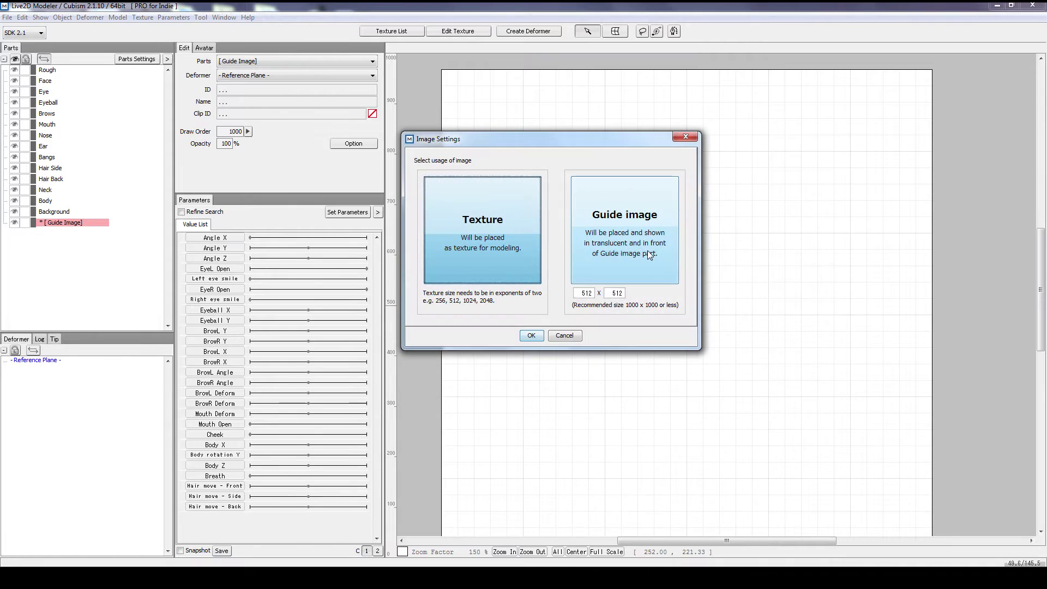
pyautogui.click(622, 237)
pyautogui.click(531, 335)
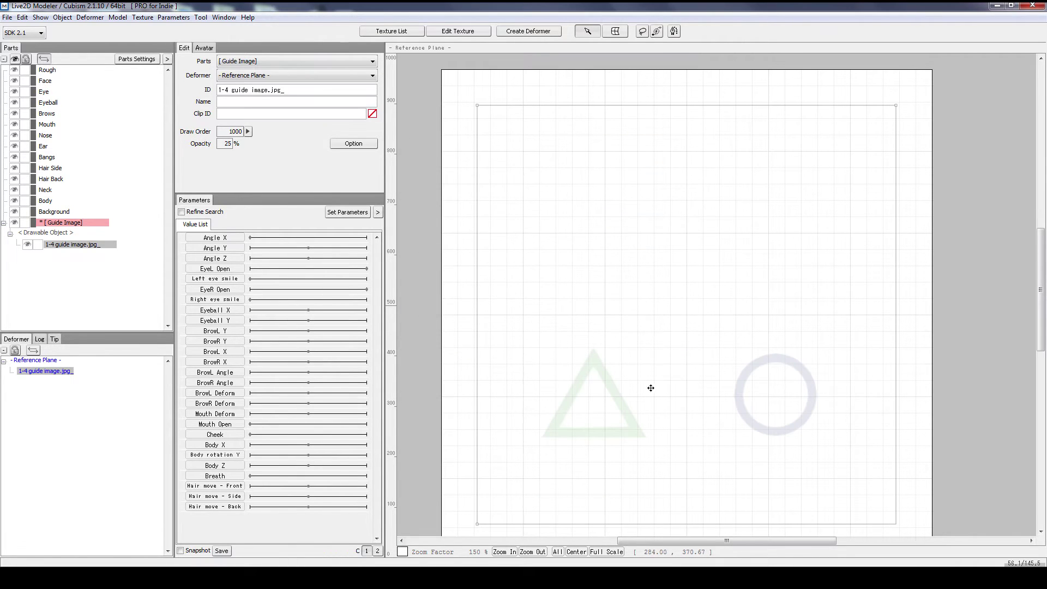
# - Set the guide image's opacity to 50% and deselect it
pyautogui.doubleClick(226, 144)
pyautogui.press('Return')
pyautogui.doubleClick(225, 144)
pyautogui.write('50')
pyautogui.press('Return')
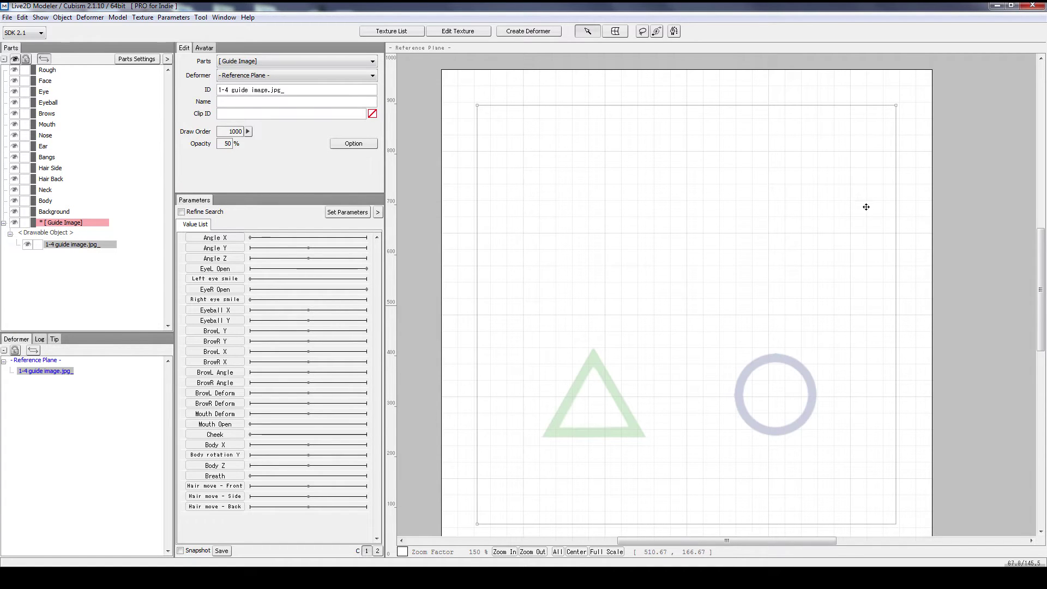
pyautogui.click(622, 88)
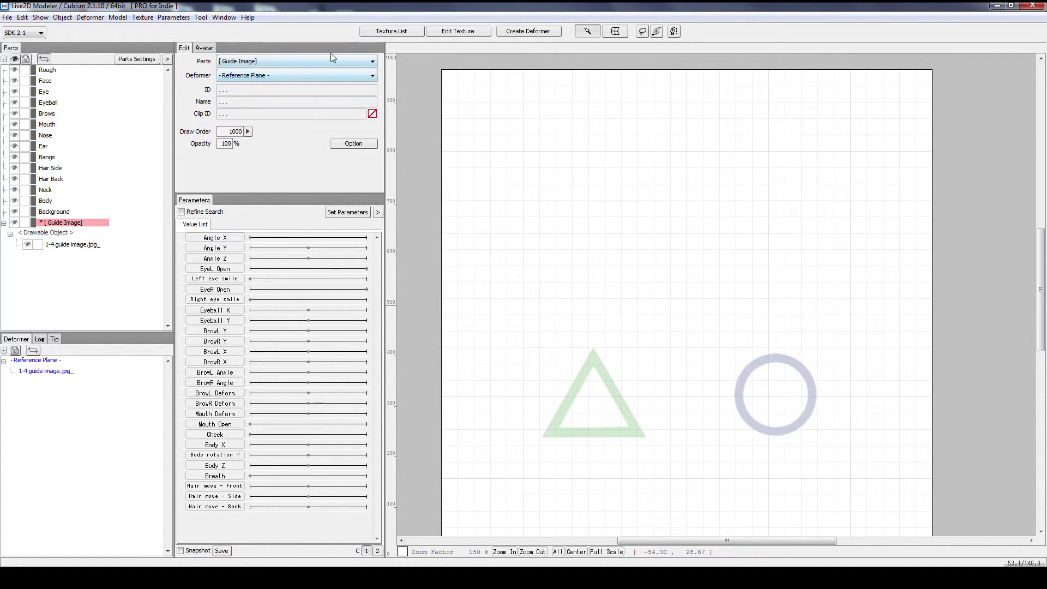
# - Create a four-point polygon in the Rough part around the black square of the 1-4 texture object
pyautogui.click(46, 71)
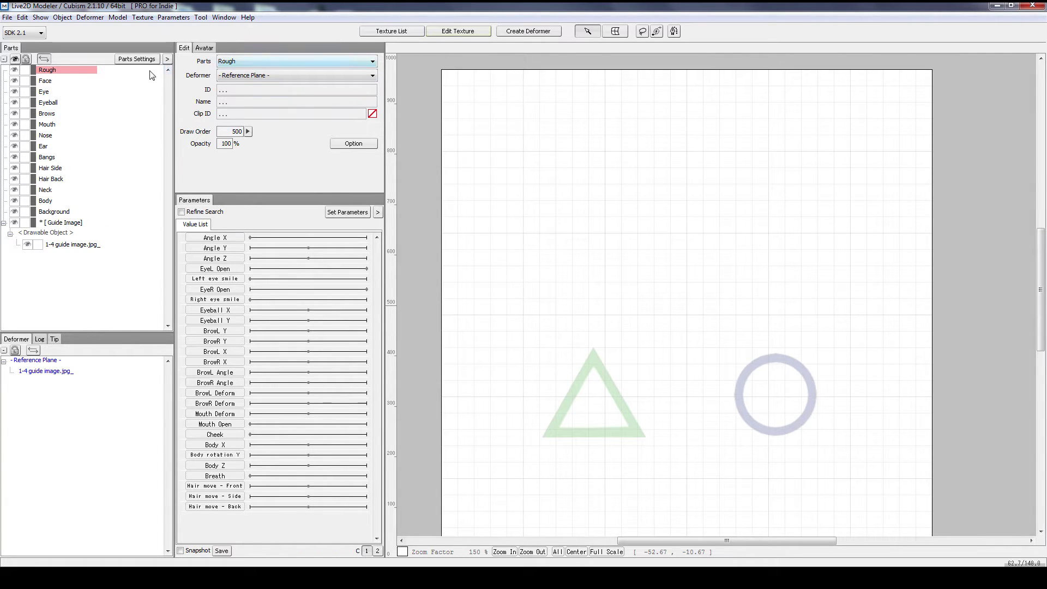
pyautogui.click(467, 35)
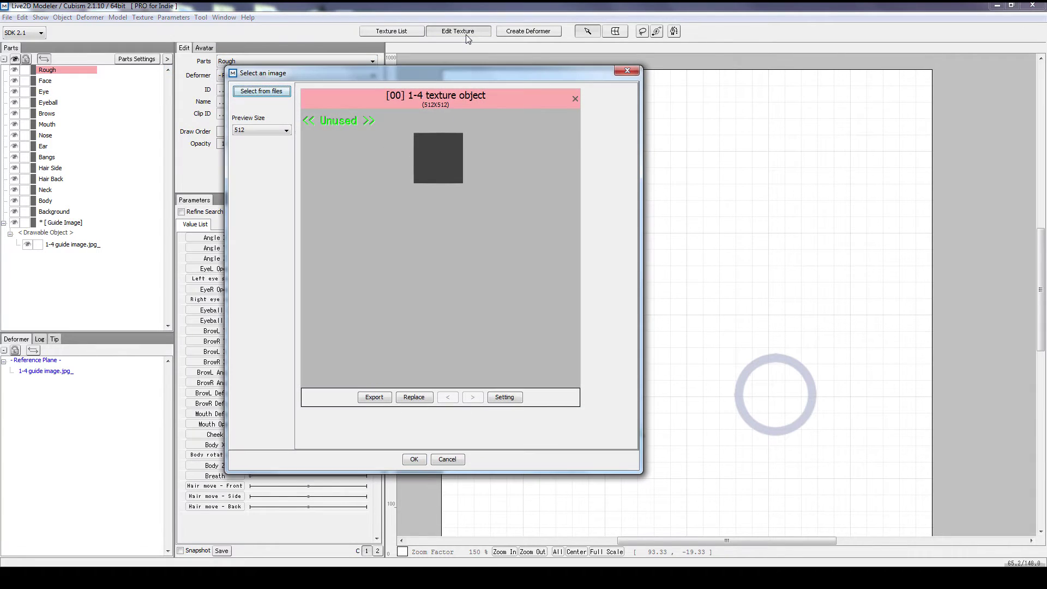
pyautogui.doubleClick(489, 198)
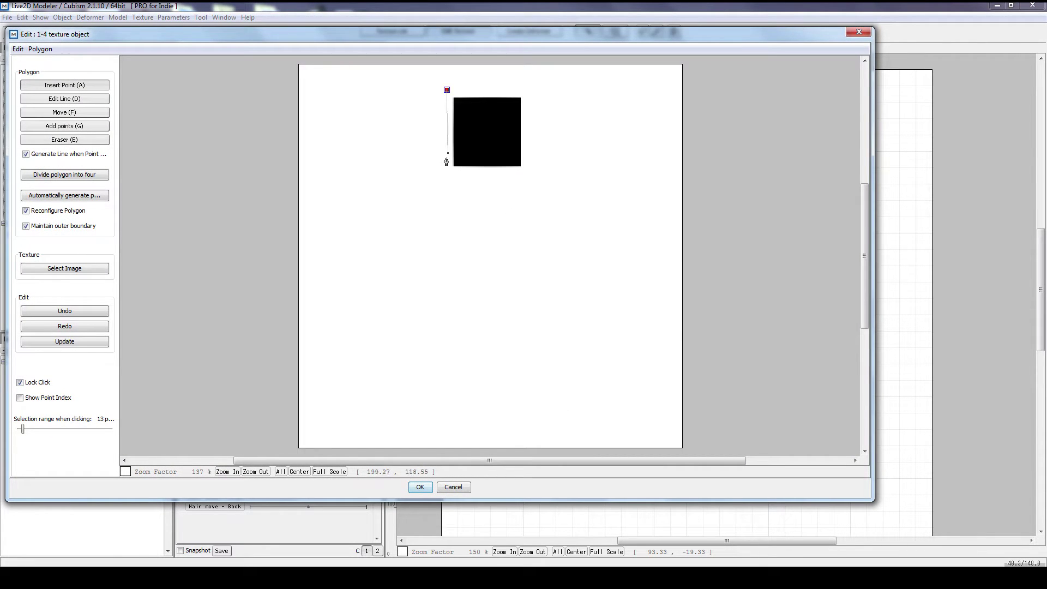
pyautogui.click(526, 88)
pyautogui.click(447, 90)
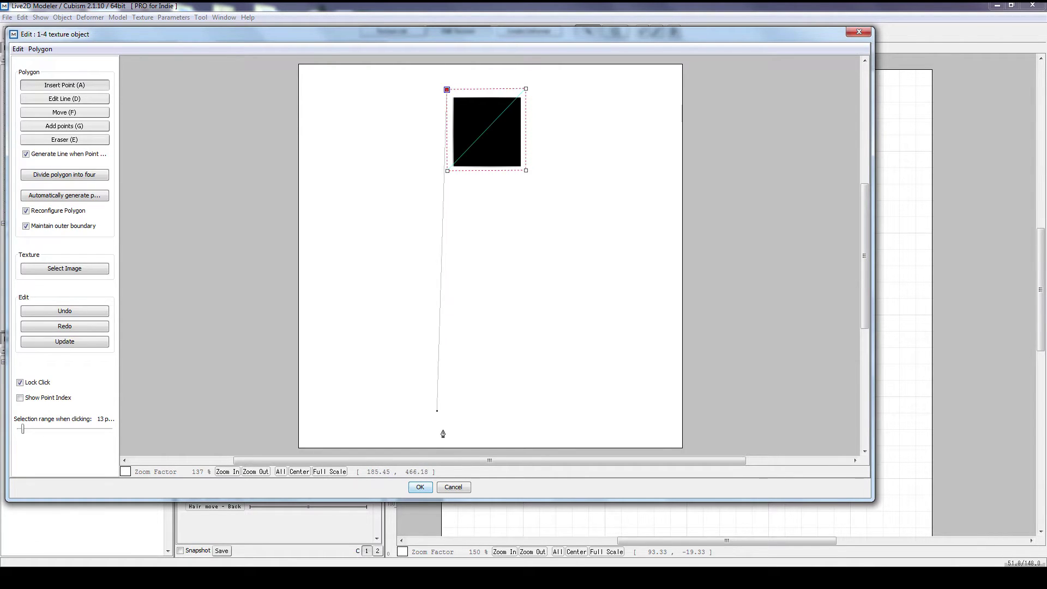
pyautogui.click(420, 487)
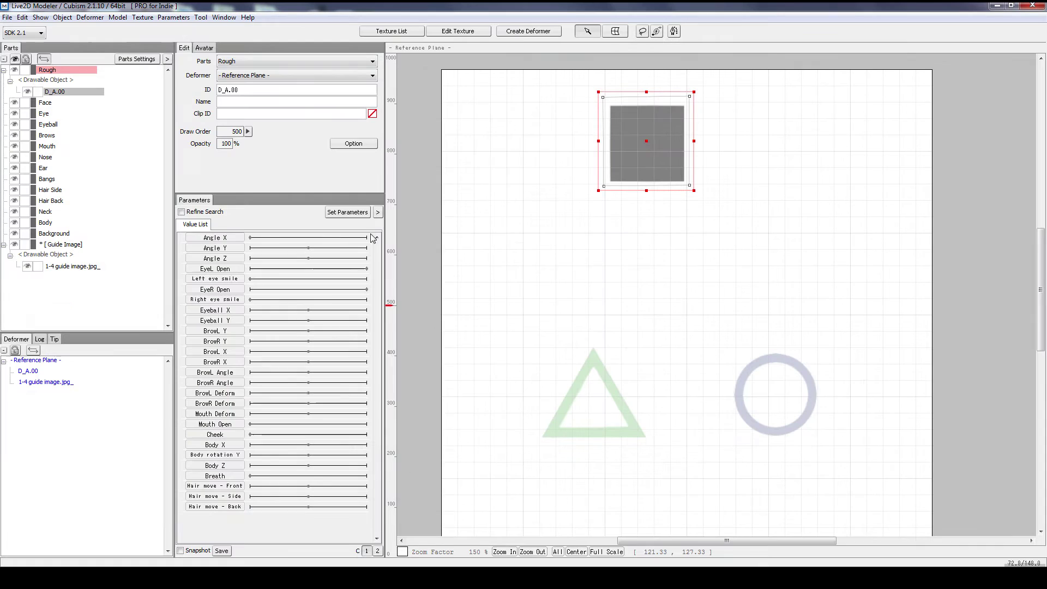
# - Add two keys, -30 and 30, to the square's Angle X parameter and set Angle X to 30
pyautogui.doubleClick(234, 243)
pyautogui.click(416, 344)
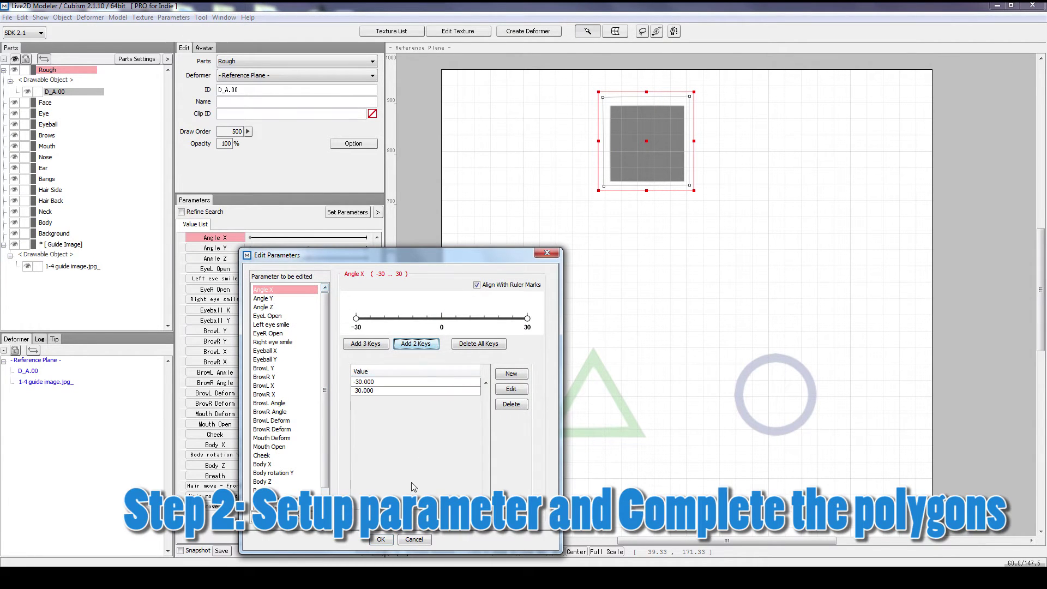
pyautogui.click(381, 540)
pyautogui.moveTo(251, 241); pyautogui.dragTo(413, 235)
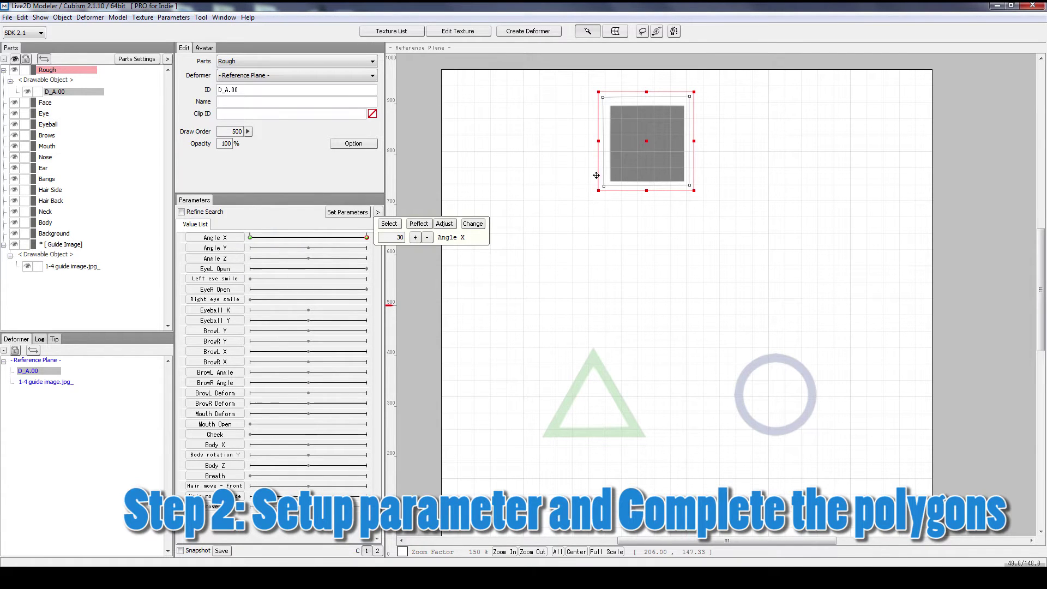
# - Edit the square's polygon, adding three horizontal lines between its side edges that split it into four rows
pyautogui.doubleClick(647, 144)
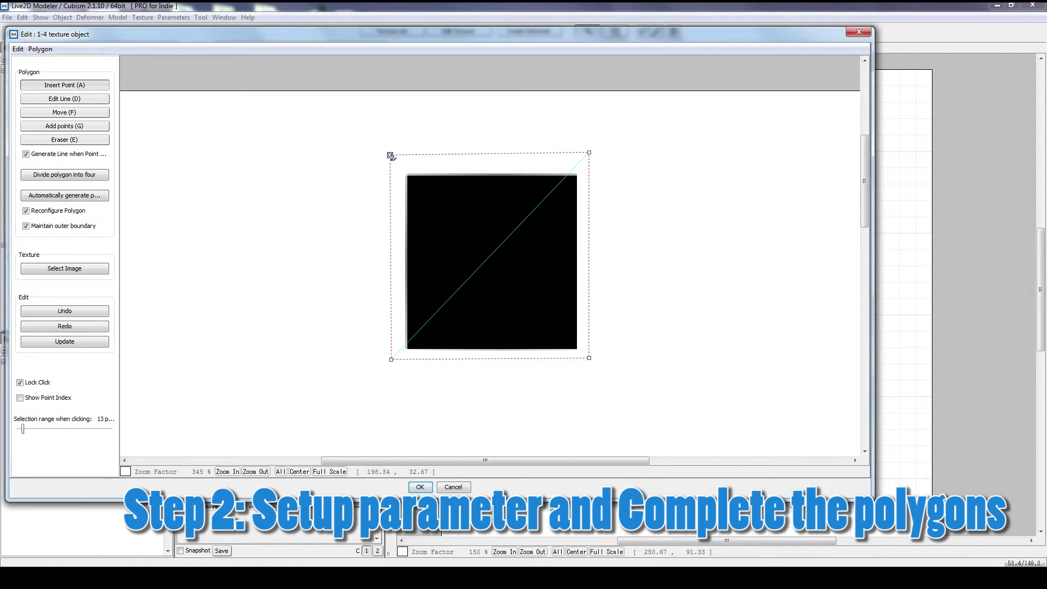
pyautogui.moveTo(391, 157); pyautogui.dragTo(589, 256)
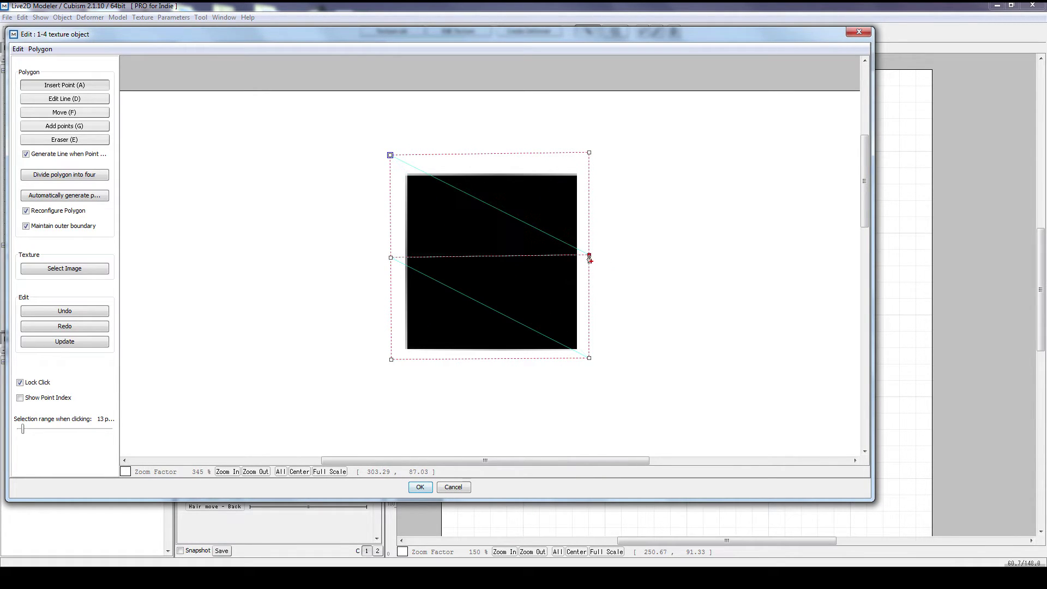
pyautogui.click(589, 304)
pyautogui.click(391, 306)
pyautogui.click(390, 257)
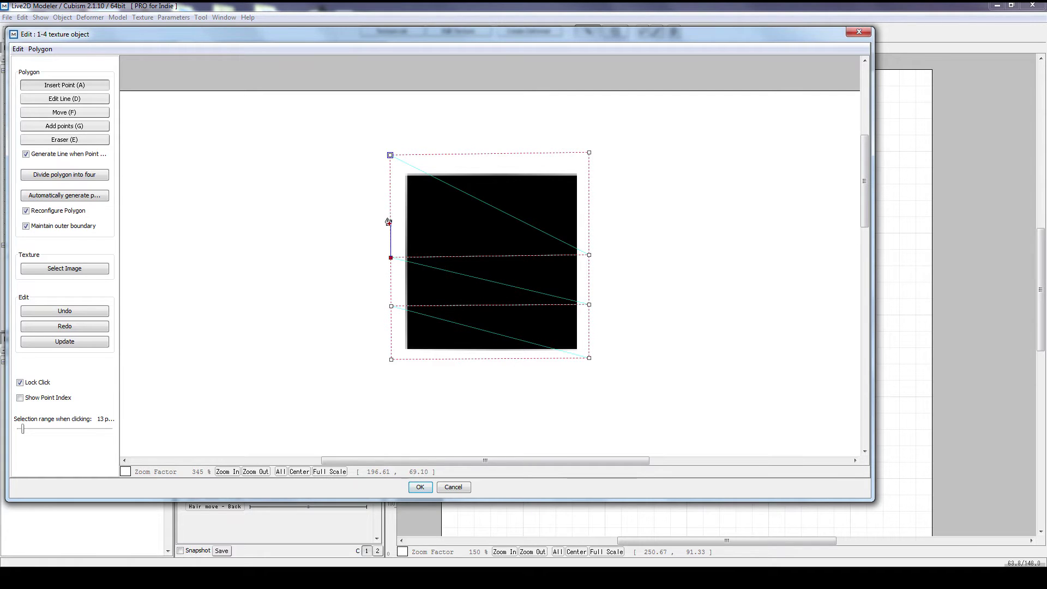
pyautogui.moveTo(388, 222); pyautogui.dragTo(391, 208)
pyautogui.moveTo(391, 208)
pyautogui.mouseDown()
pyautogui.moveTo(589, 208)
pyautogui.moveTo(392, 208)
pyautogui.mouseUp()
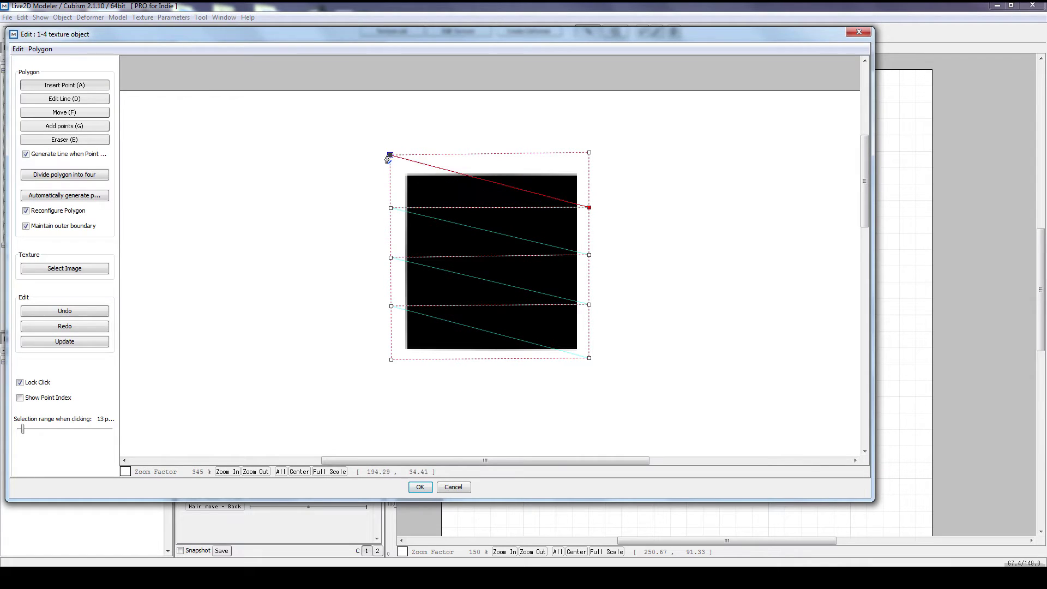
pyautogui.click(589, 153)
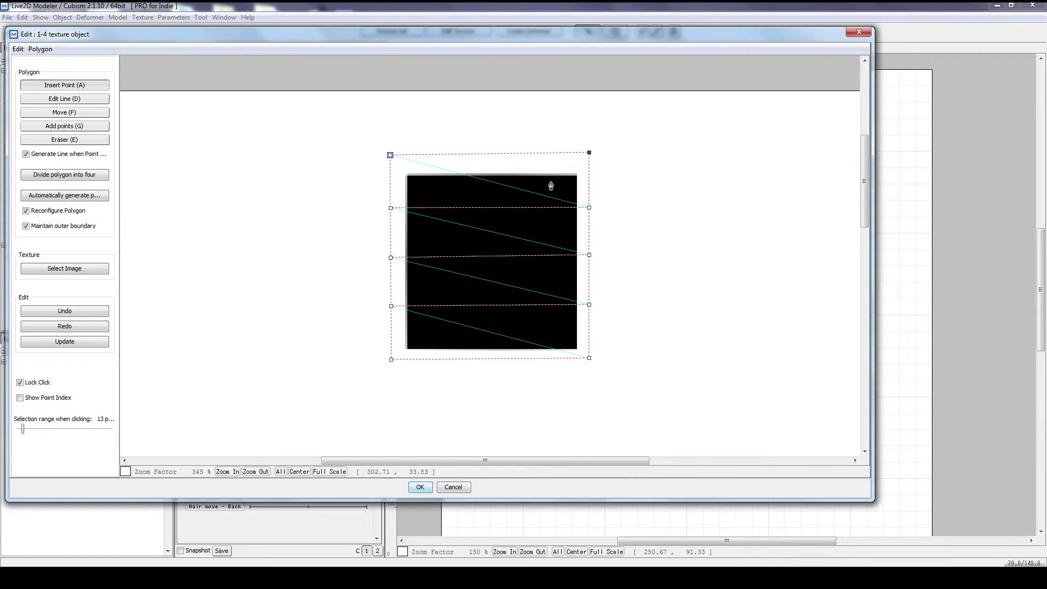
# - Draw a diagonal from the upper-right to the lower-left corner through each row line, and continue it as a zigzag across the bottom row
pyautogui.click(527, 208)
pyautogui.click(482, 256)
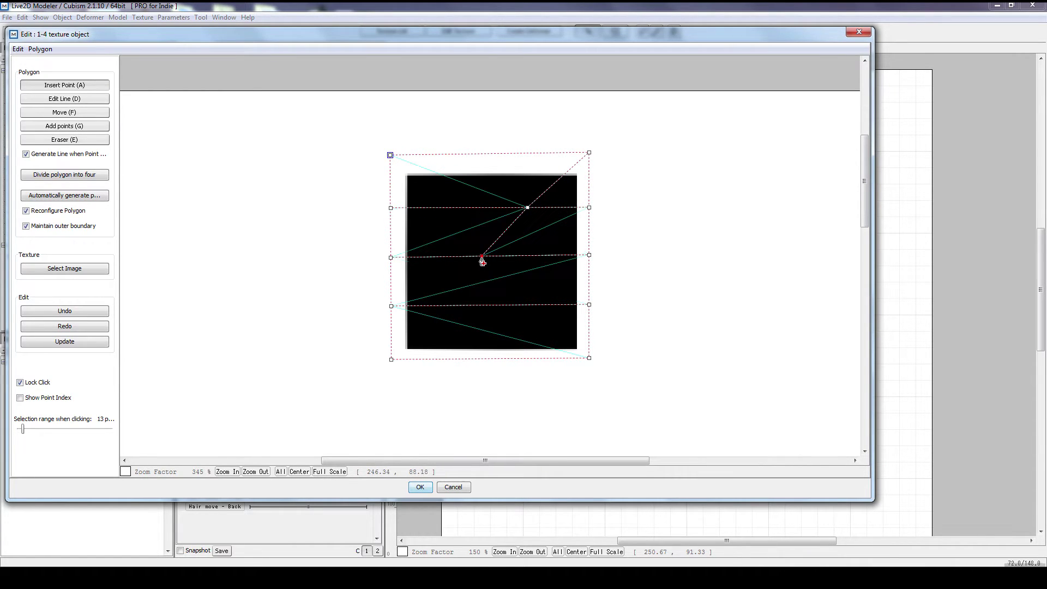
pyautogui.click(443, 307)
pyautogui.click(391, 359)
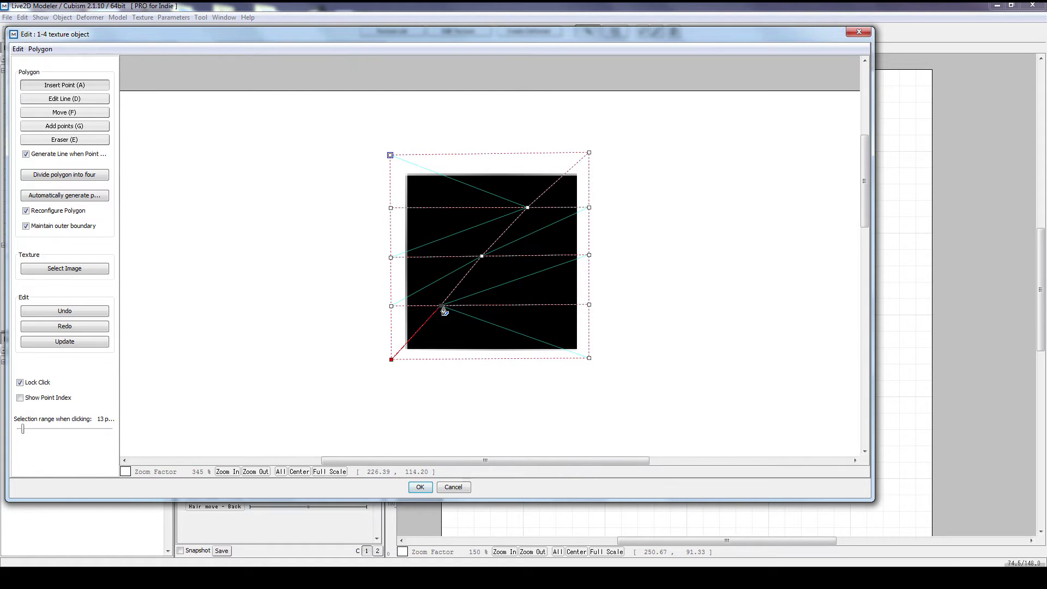
pyautogui.click(489, 359)
pyautogui.click(537, 306)
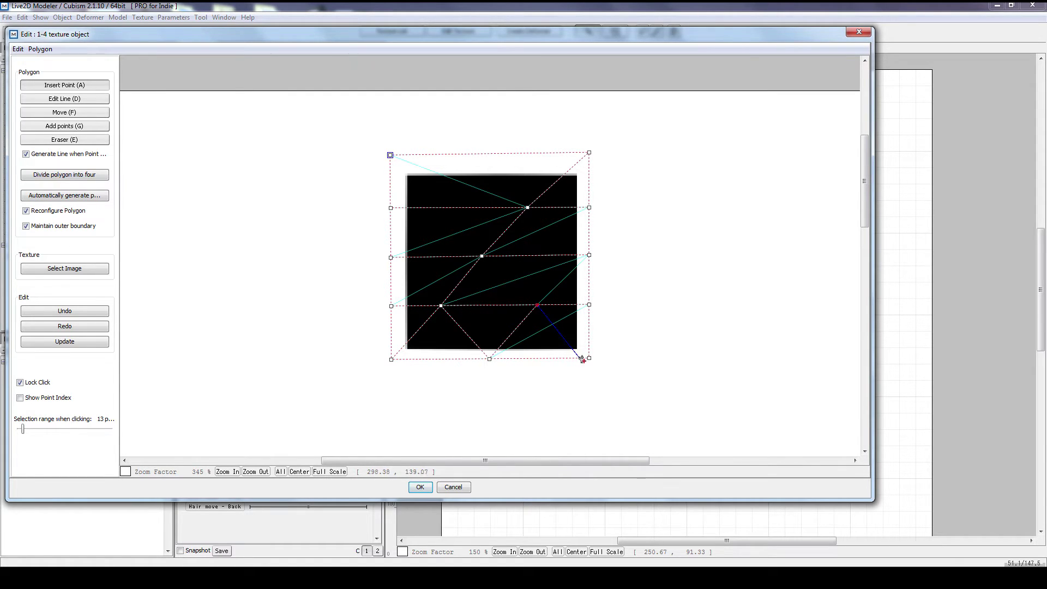
pyautogui.click(583, 359)
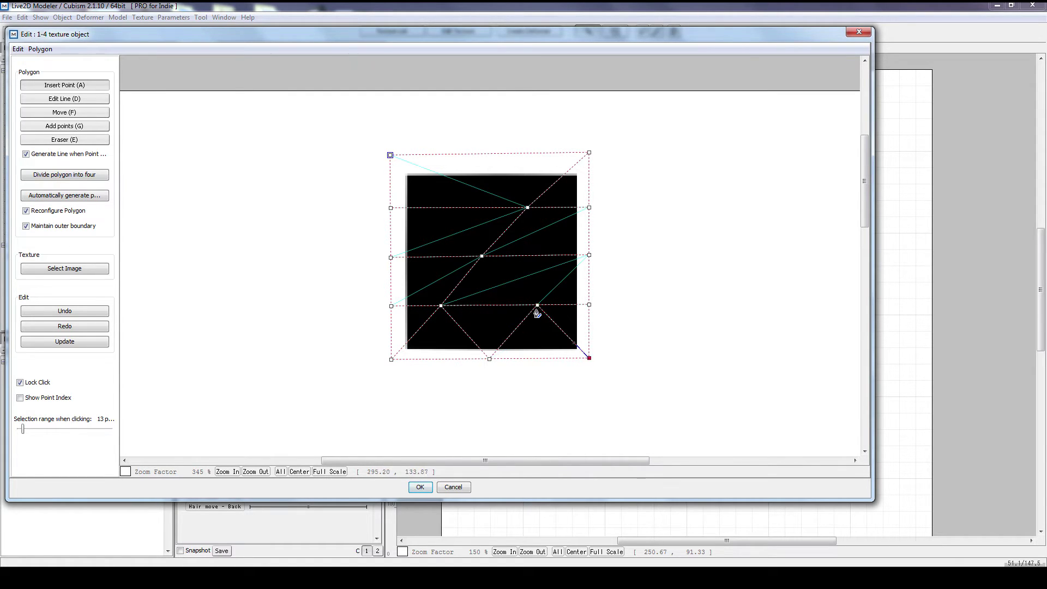
# - Connect diagonals across the two middle rows in a zigzag from the bottom row line to the right edge's midpoint, adding a point on the upper row line
pyautogui.click(588, 255)
pyautogui.click(482, 256)
pyautogui.click(441, 306)
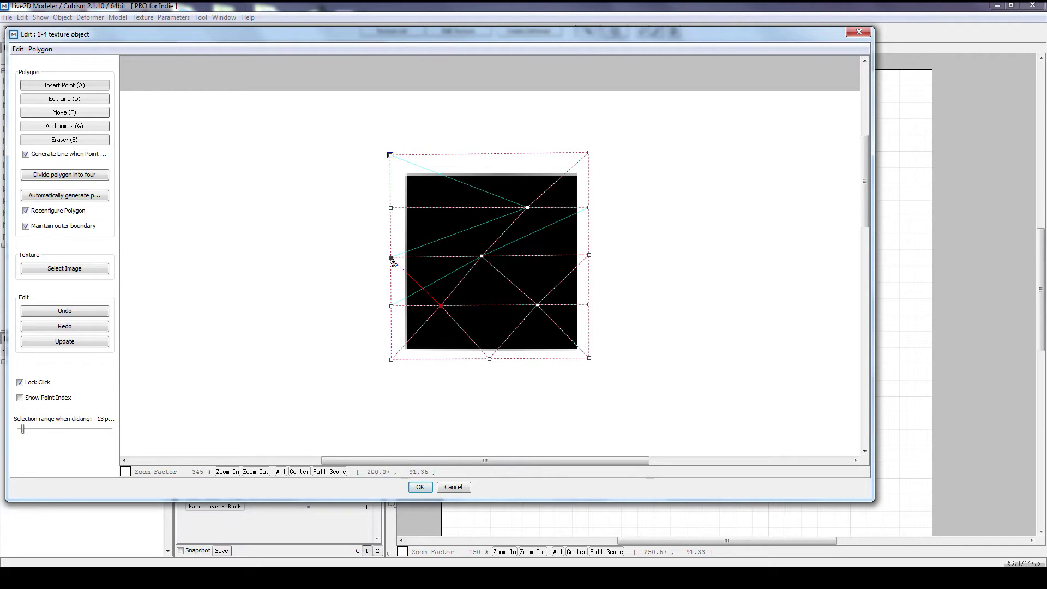
pyautogui.click(392, 259)
pyautogui.click(435, 208)
pyautogui.click(482, 256)
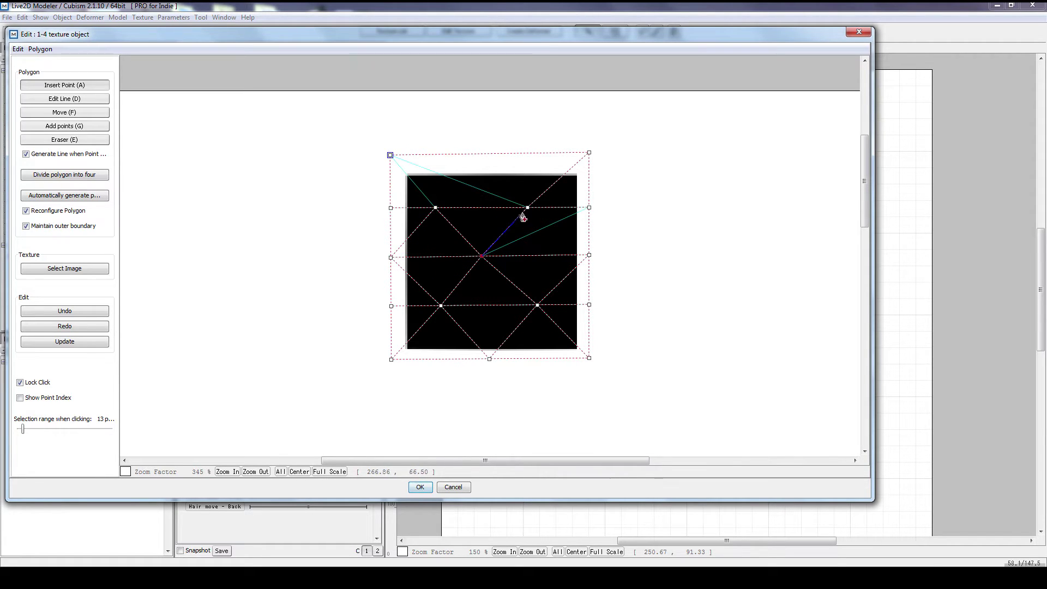
pyautogui.click(526, 209)
pyautogui.click(588, 254)
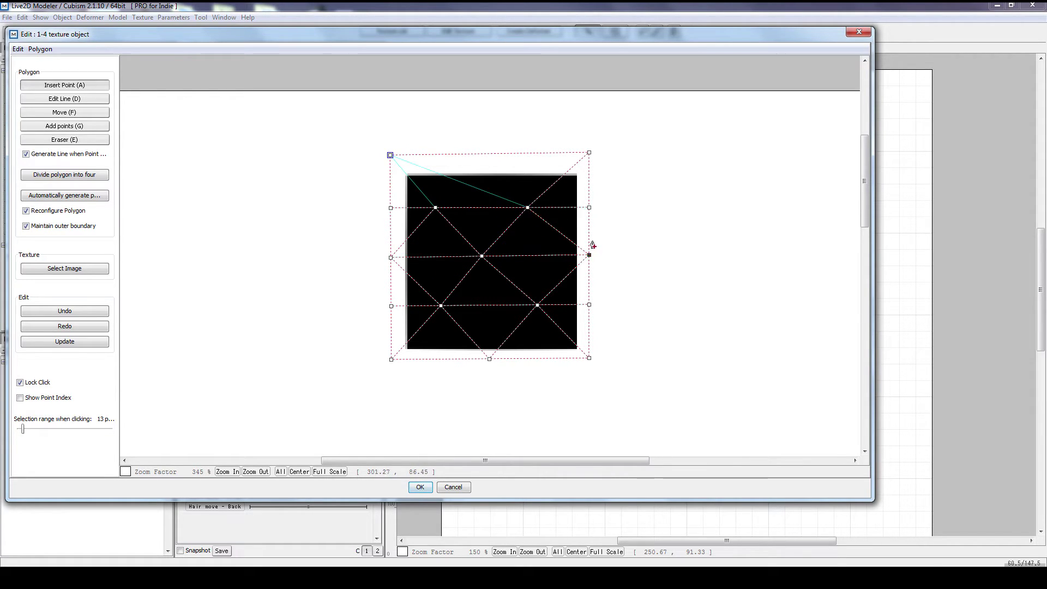
# - Complete the top row's zigzag through a new top-edge point to the upper-left corner, and divide every polygon into four
pyautogui.click(527, 208)
pyautogui.click(479, 155)
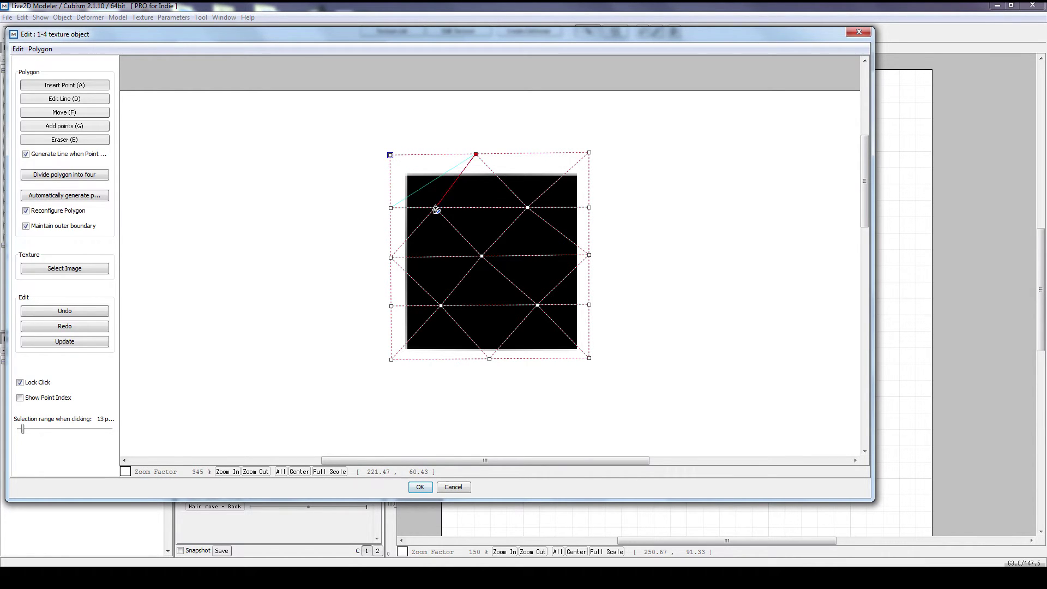
pyautogui.click(435, 207)
pyautogui.click(390, 155)
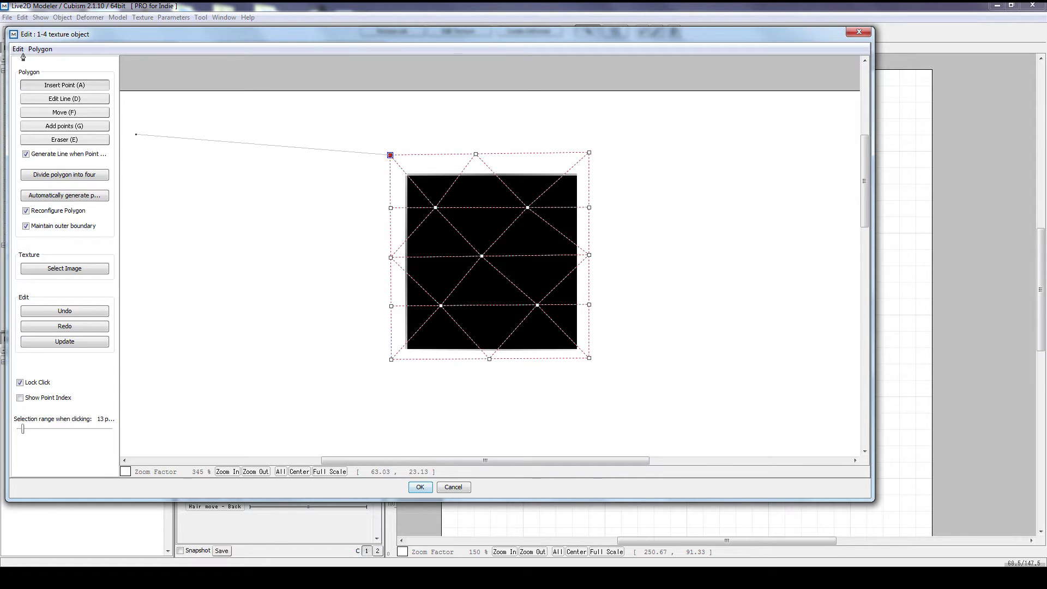
pyautogui.click(48, 177)
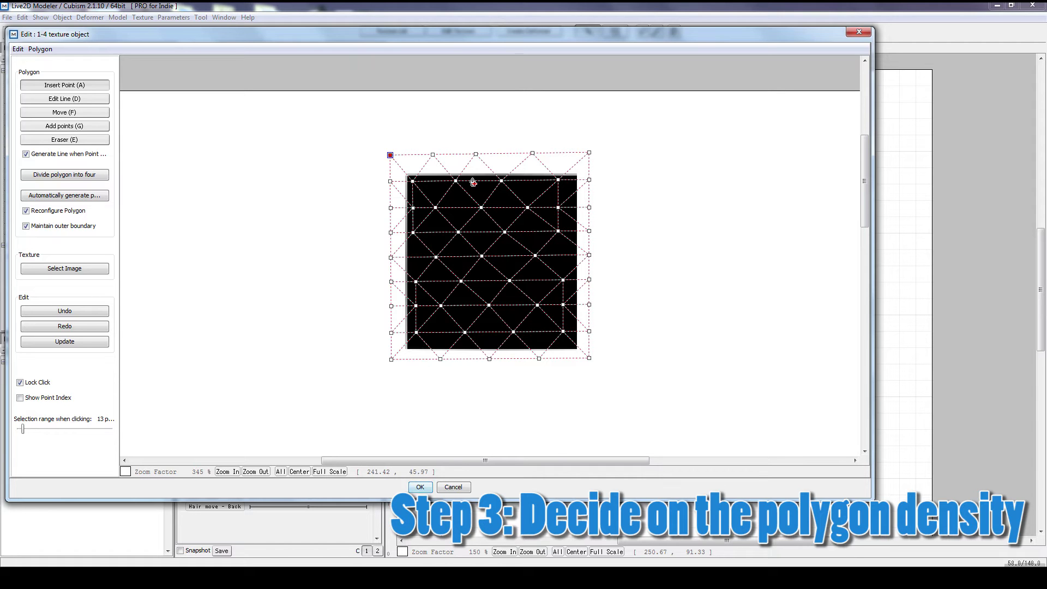
# - Apply the polygon edit and move the square onto the green triangle guide
pyautogui.click(420, 487)
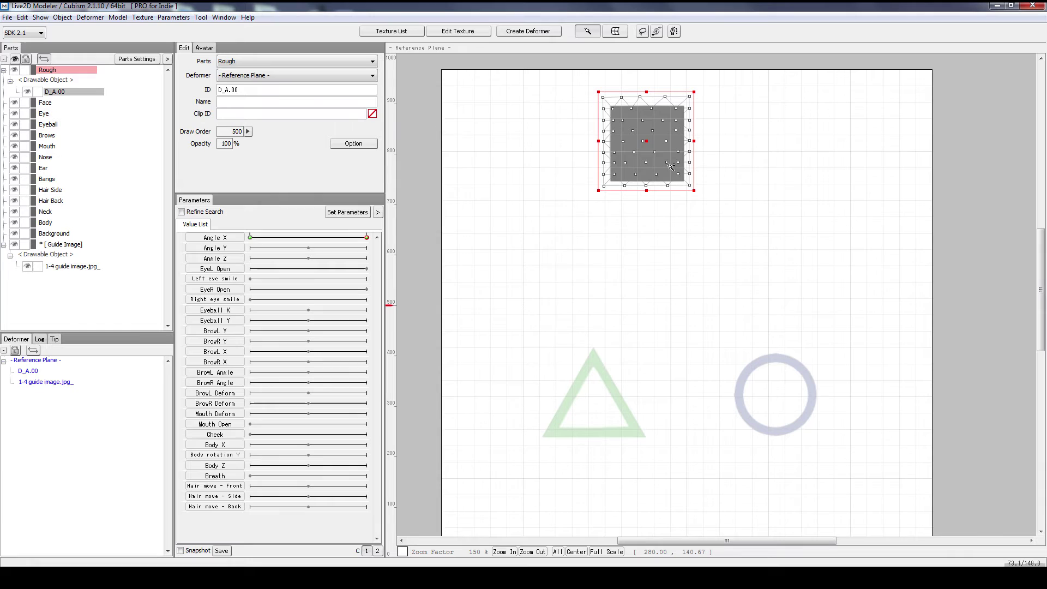
pyautogui.click(284, 237)
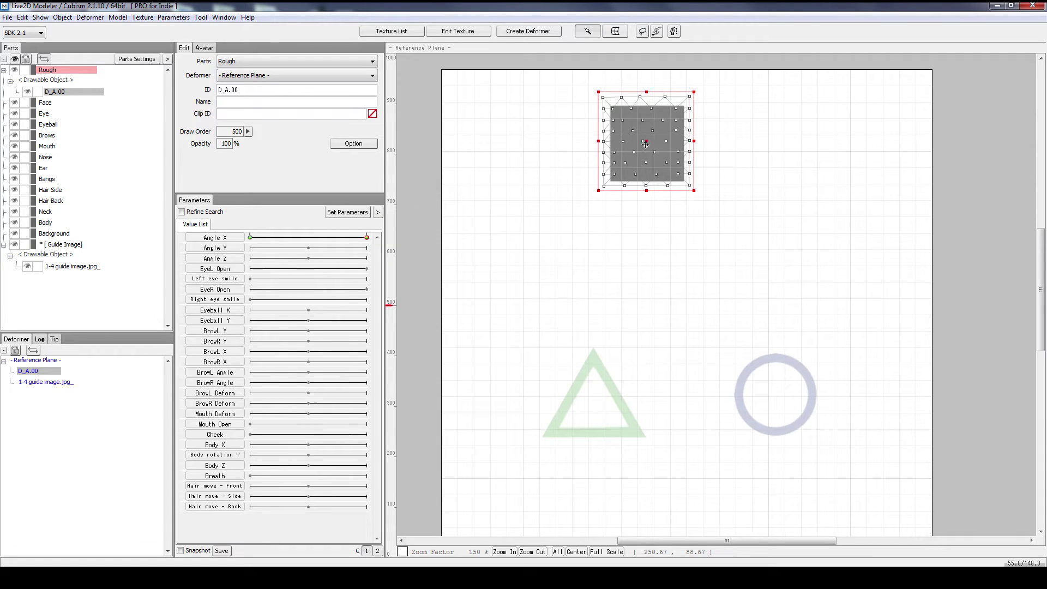
pyautogui.moveTo(648, 141); pyautogui.dragTo(577, 390)
pyautogui.scroll(2, 578, 395)
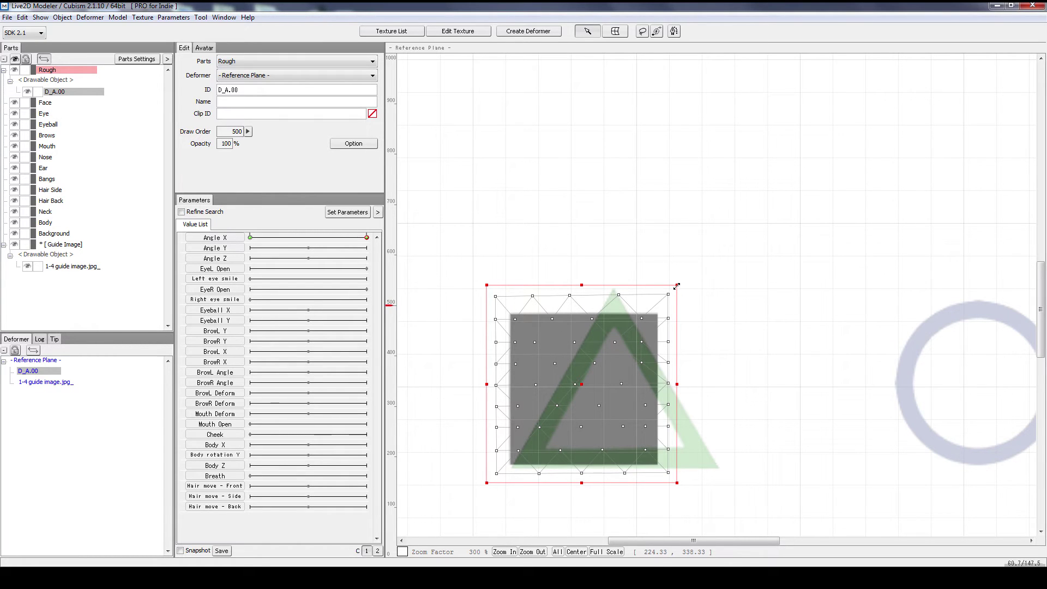
# - Enlarge the square and centre it over the green triangle so it covers the whole guide shape
pyautogui.moveTo(678, 285); pyautogui.dragTo(756, 202)
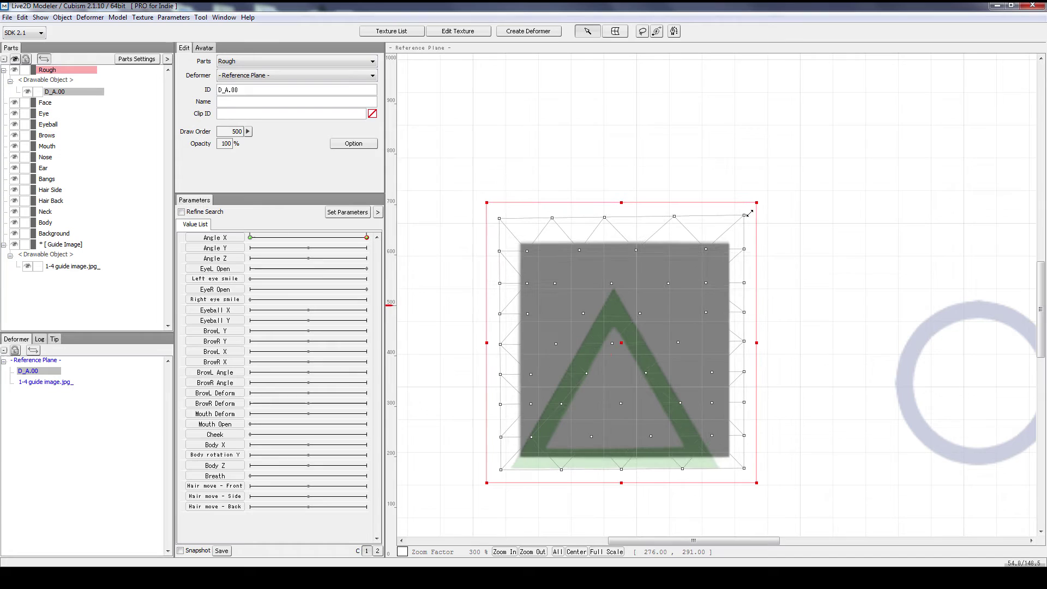
pyautogui.moveTo(621, 349); pyautogui.dragTo(604, 381)
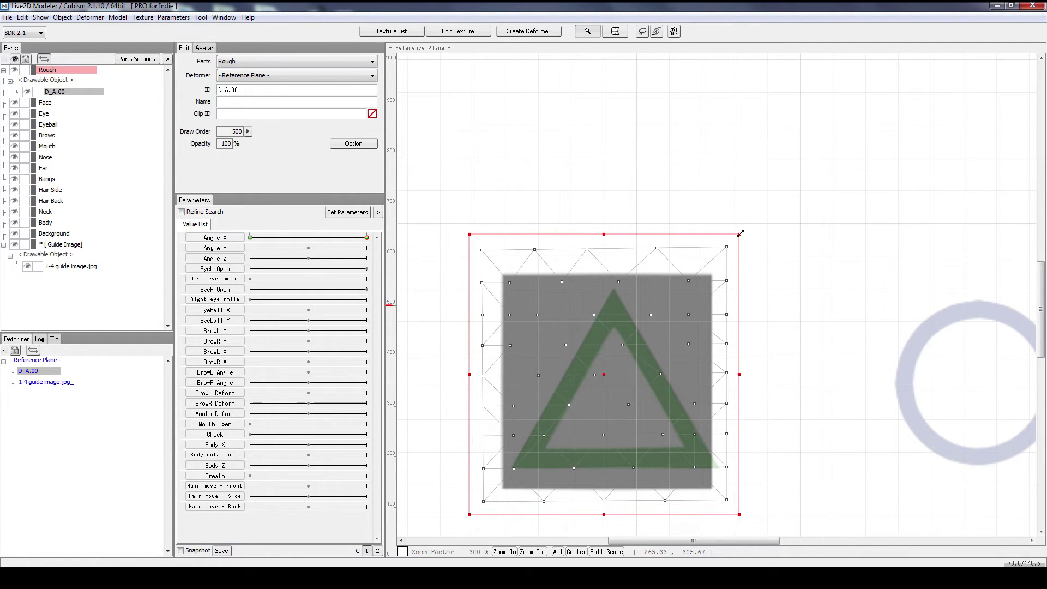
pyautogui.moveTo(741, 233); pyautogui.dragTo(777, 195)
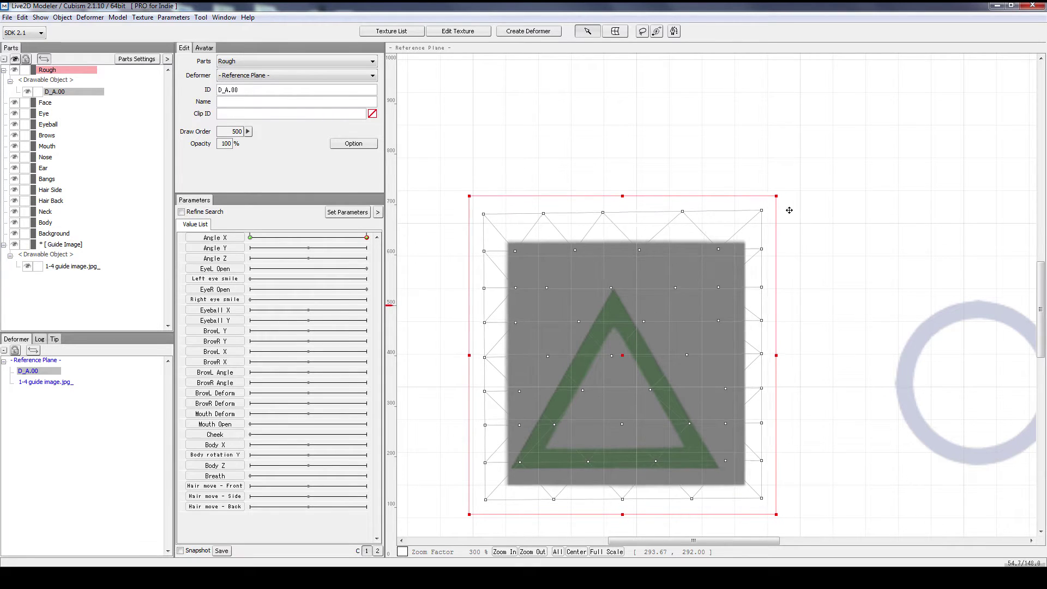
pyautogui.moveTo(624, 356); pyautogui.dragTo(615, 368)
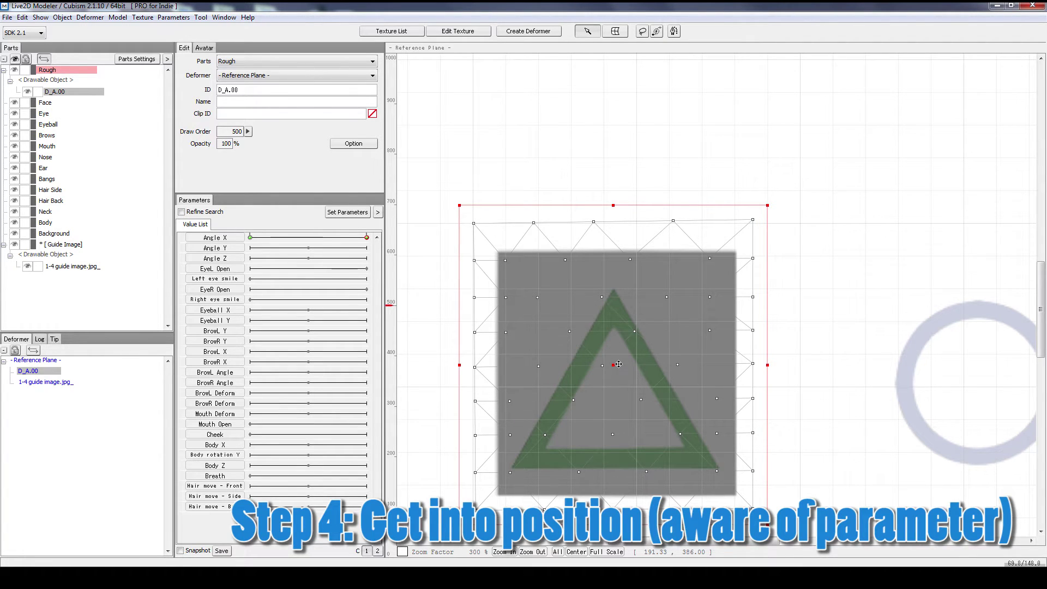
pyautogui.moveTo(459, 204); pyautogui.dragTo(445, 190)
pyautogui.moveTo(614, 357)
pyautogui.mouseDown()
pyautogui.moveTo(622, 373)
pyautogui.moveTo(613, 366)
pyautogui.mouseUp()
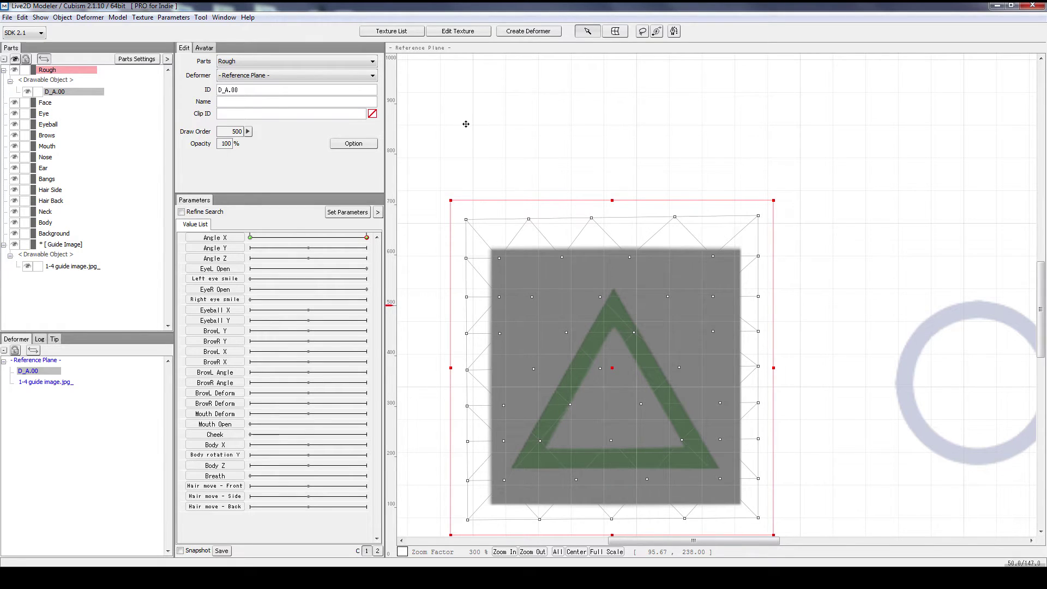
# - Lock the Guide Image part so its picture cannot be selected on the canvas
pyautogui.click(540, 323)
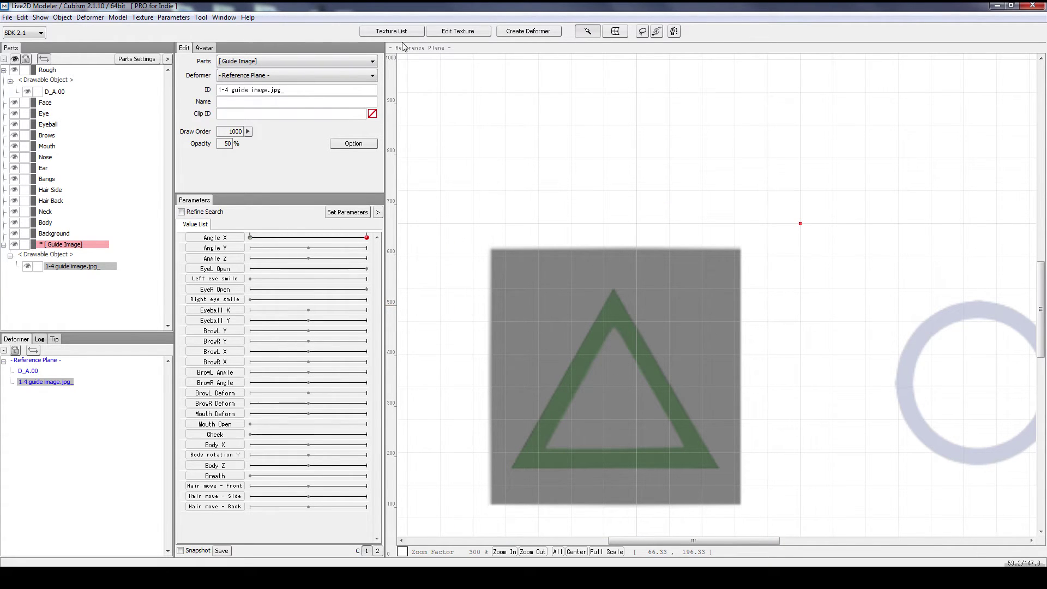
pyautogui.click(48, 95)
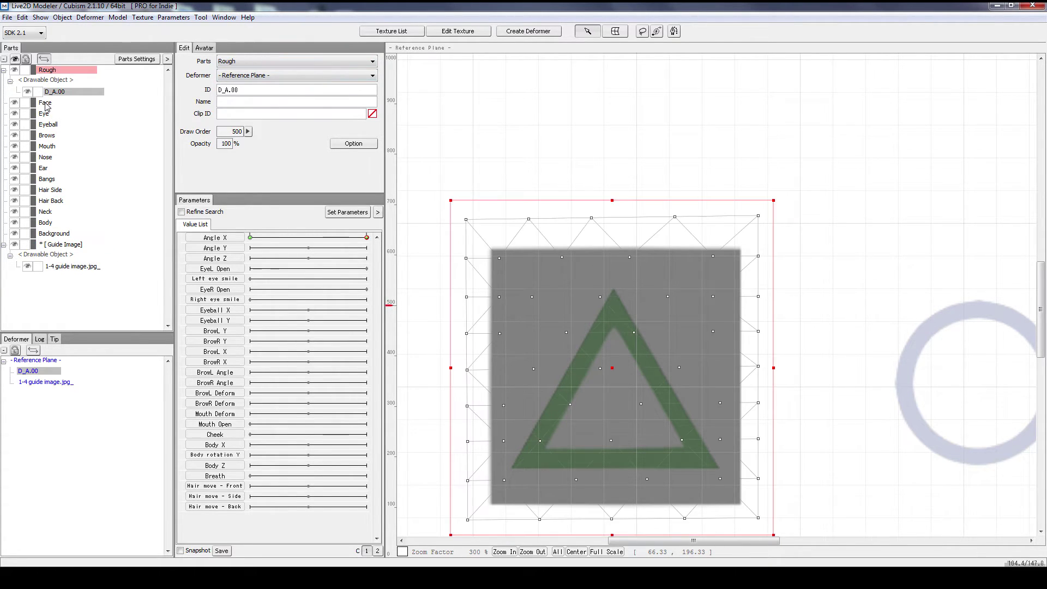
pyautogui.click(43, 103)
pyautogui.click(56, 245)
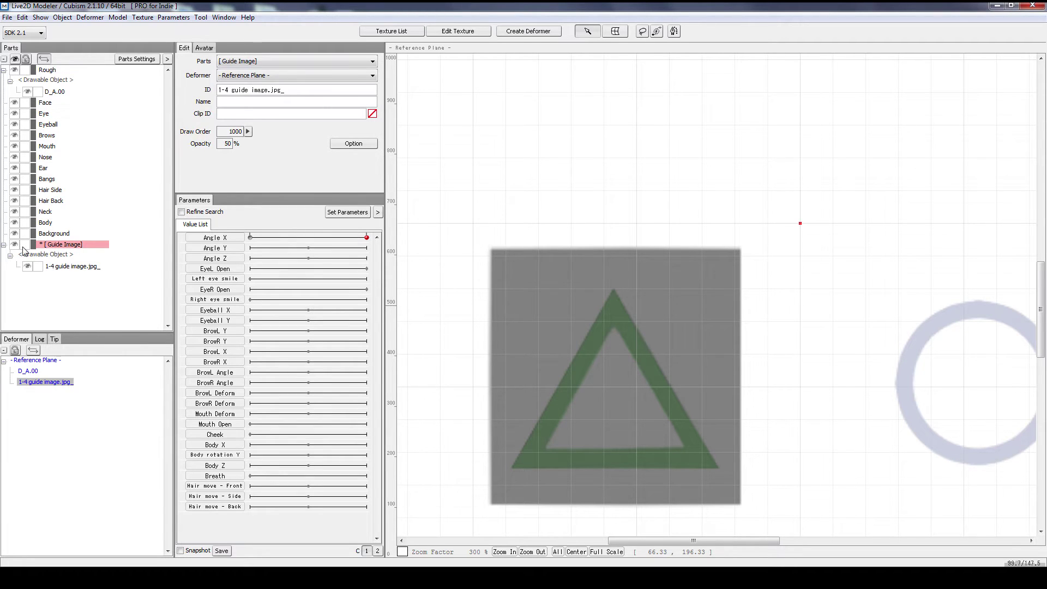
pyautogui.click(25, 245)
pyautogui.scroll(-3, 667, 287)
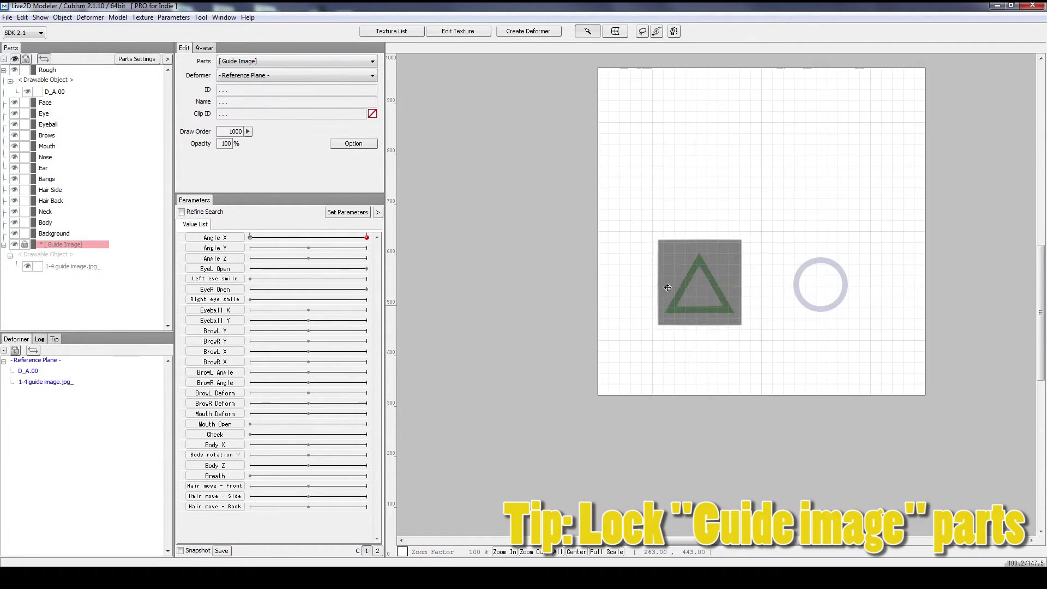
pyautogui.scroll(2, 747, 254)
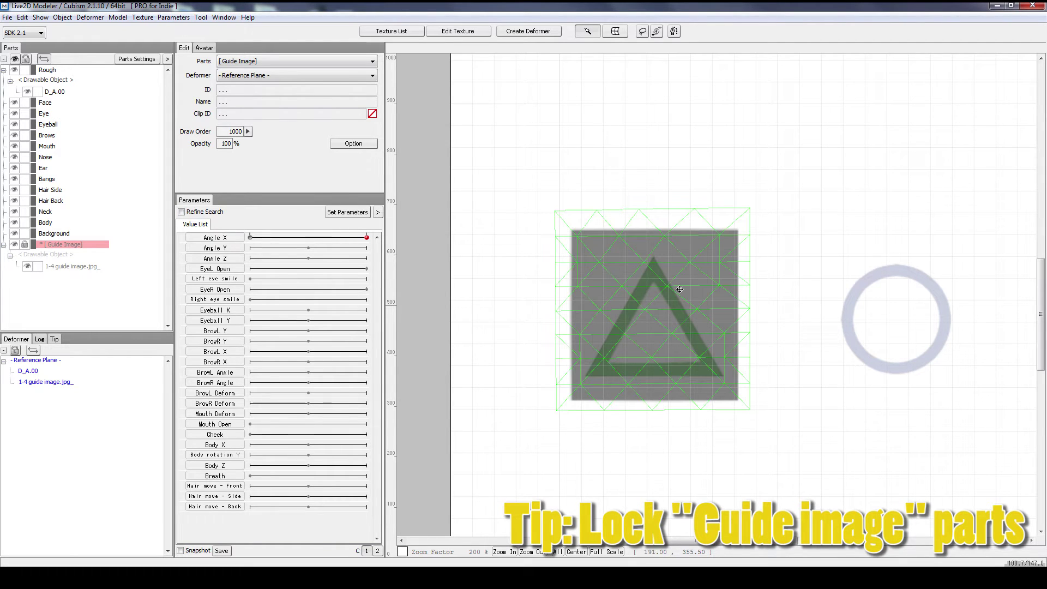
# - Lasso-select the mesh points in the square's upper-left area and move them inward towards the triangle's left side
pyautogui.click(602, 265)
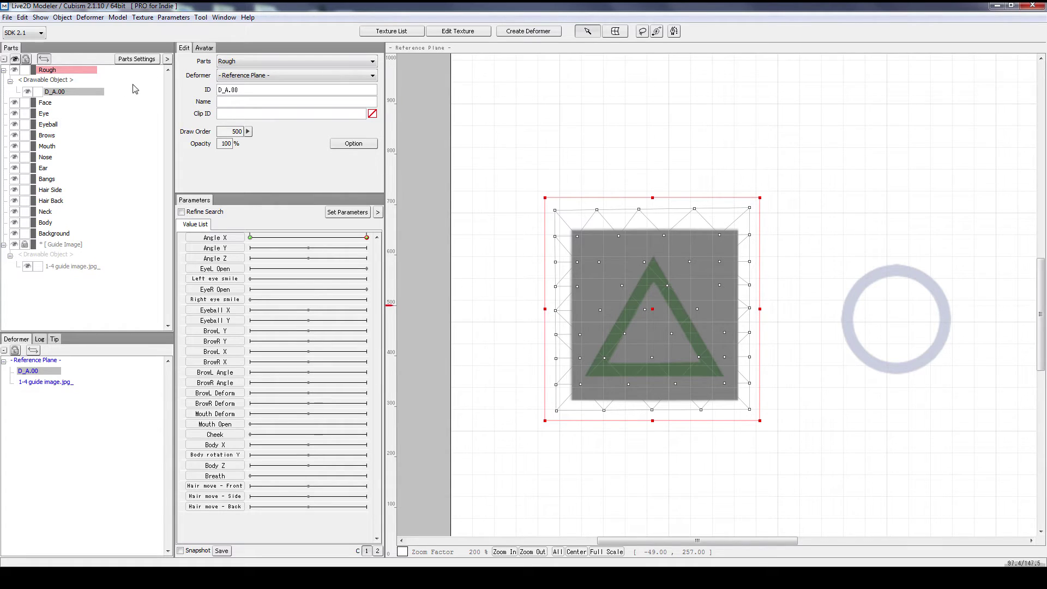
pyautogui.scroll(1, 638, 237)
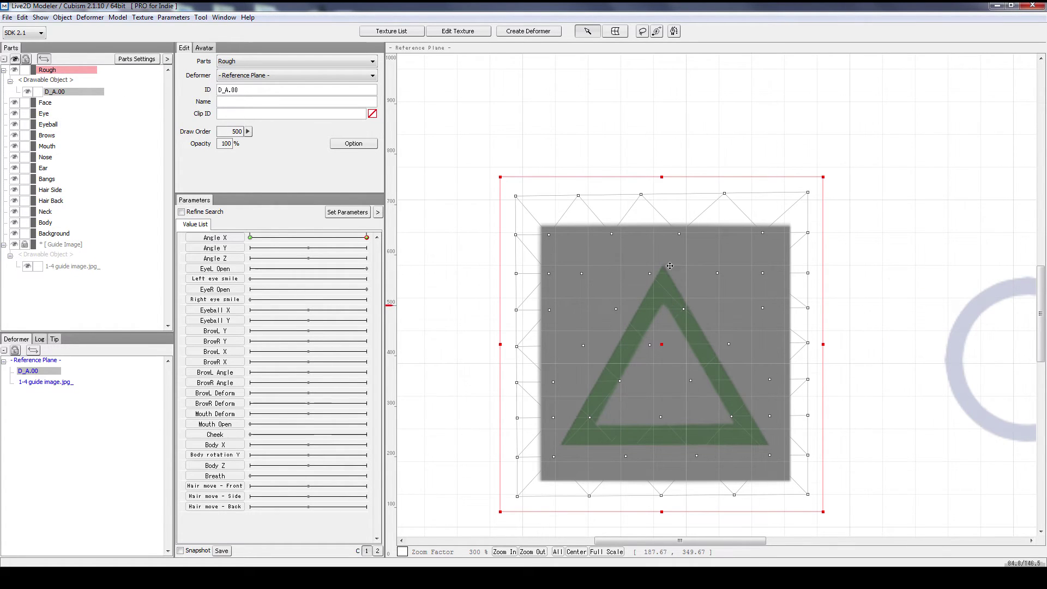
pyautogui.click(616, 308)
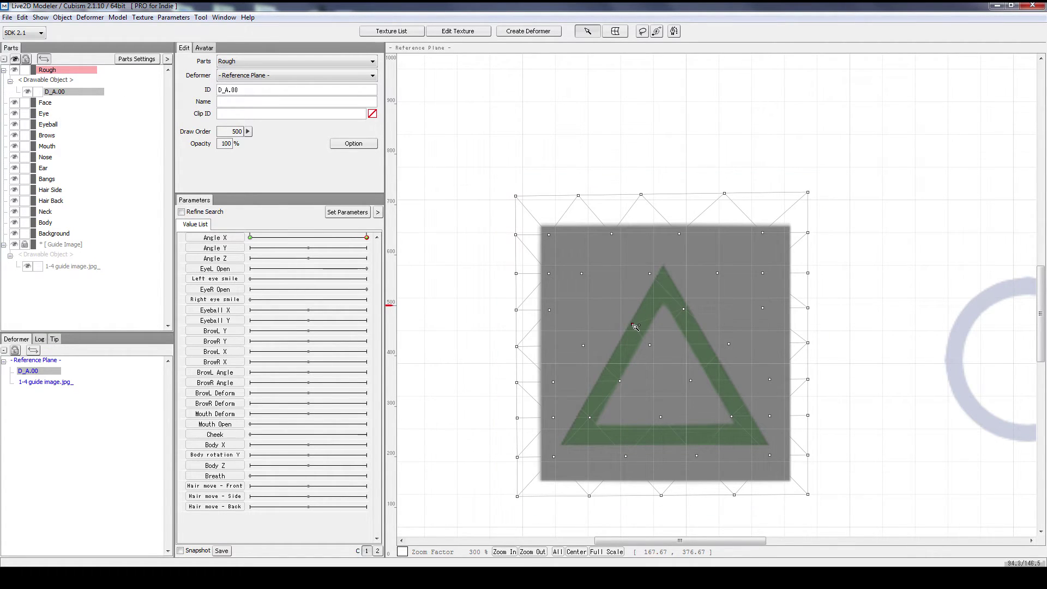
pyautogui.scroll(-1, 636, 326)
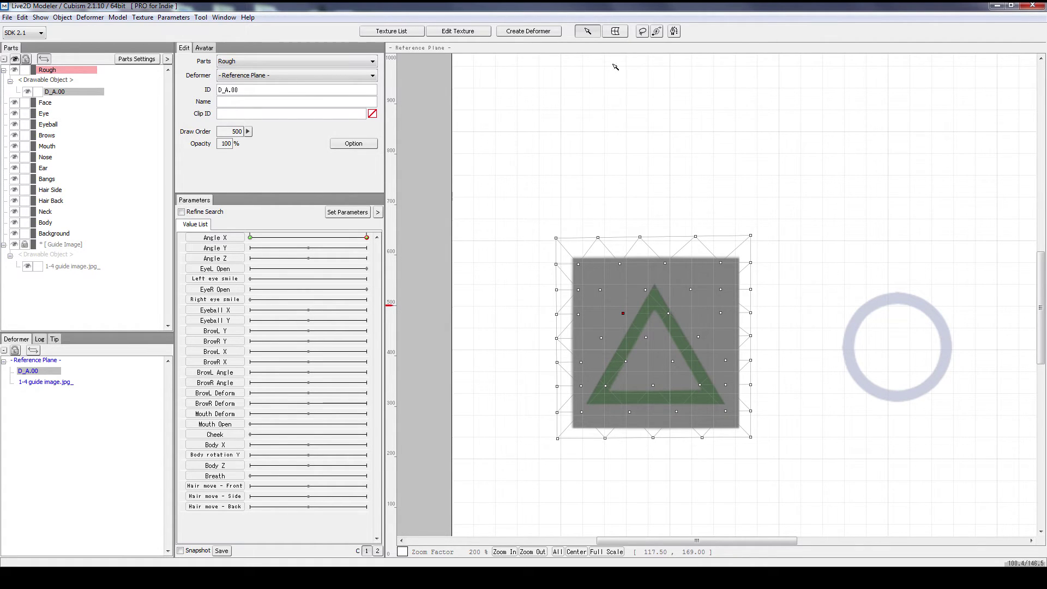
pyautogui.click(641, 32)
pyautogui.moveTo(537, 303)
pyautogui.mouseDown()
pyautogui.moveTo(630, 282)
pyautogui.moveTo(605, 164)
pyautogui.moveTo(616, 309)
pyautogui.mouseUp()
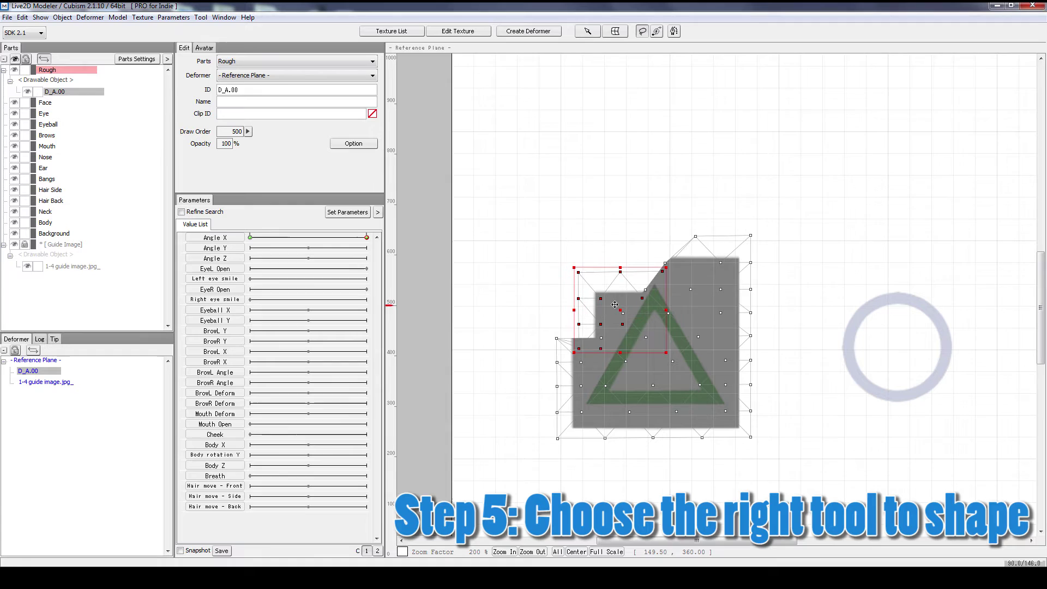
# - Lasso-select the mesh points along the square's lower-left side and move them in towards the triangle's left side, then deselect the square
pyautogui.moveTo(540, 273)
pyautogui.mouseDown()
pyautogui.moveTo(565, 381)
pyautogui.moveTo(576, 333)
pyautogui.moveTo(594, 347)
pyautogui.moveTo(579, 362)
pyautogui.moveTo(594, 367)
pyautogui.moveTo(558, 409)
pyautogui.moveTo(591, 379)
pyautogui.moveTo(587, 395)
pyautogui.mouseUp()
pyautogui.click(557, 364)
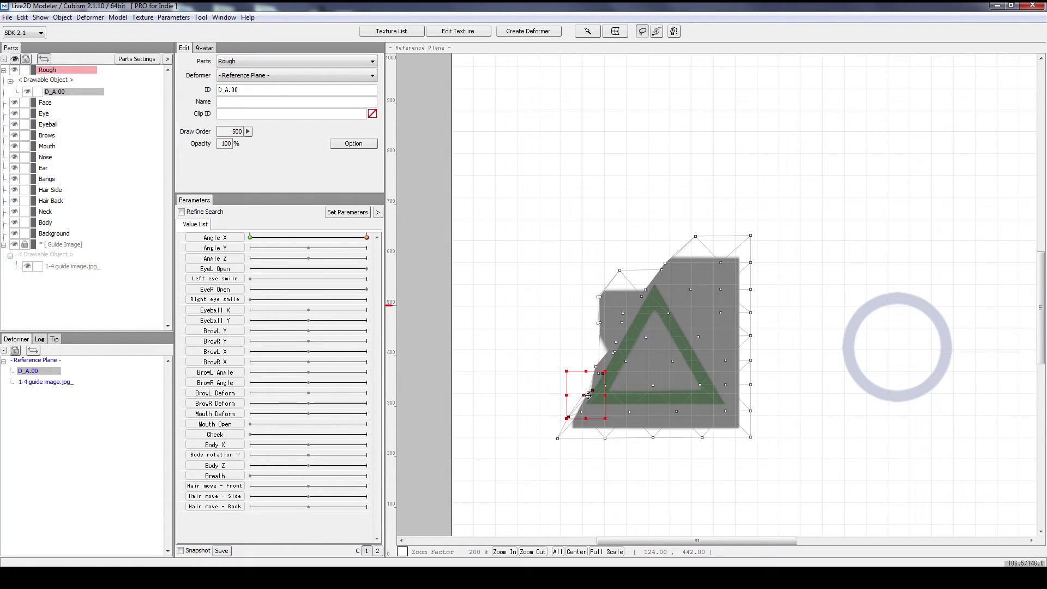
pyautogui.click(600, 436)
pyautogui.click(600, 436)
# - Move individual mesh points beside the lower half of the triangle's left side onto its slanted outer edge
pyautogui.scroll(1, 603, 423)
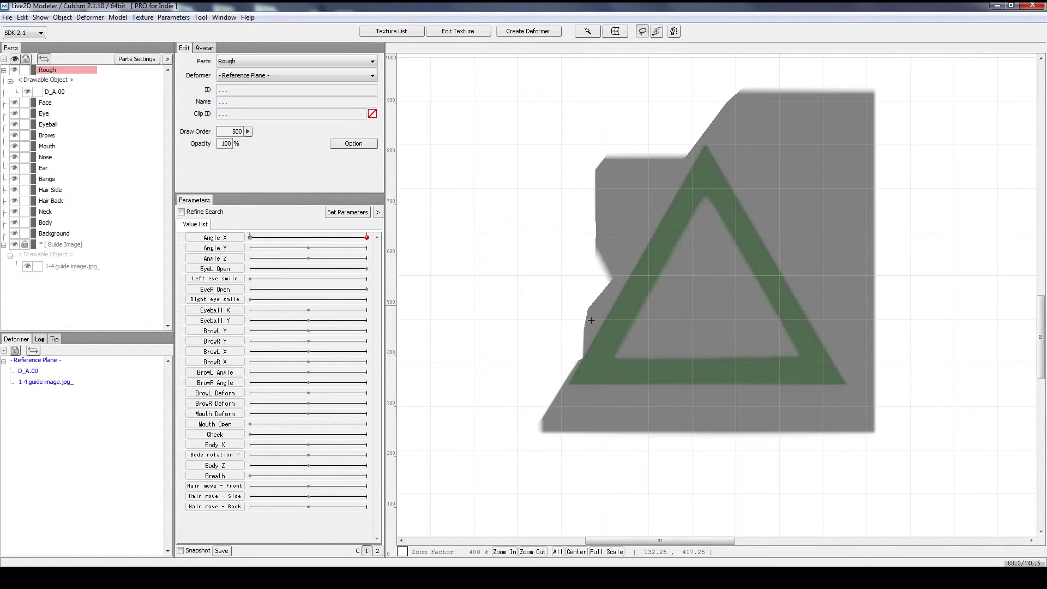
pyautogui.scroll(2, 590, 323)
pyautogui.click(587, 31)
pyautogui.click(595, 274)
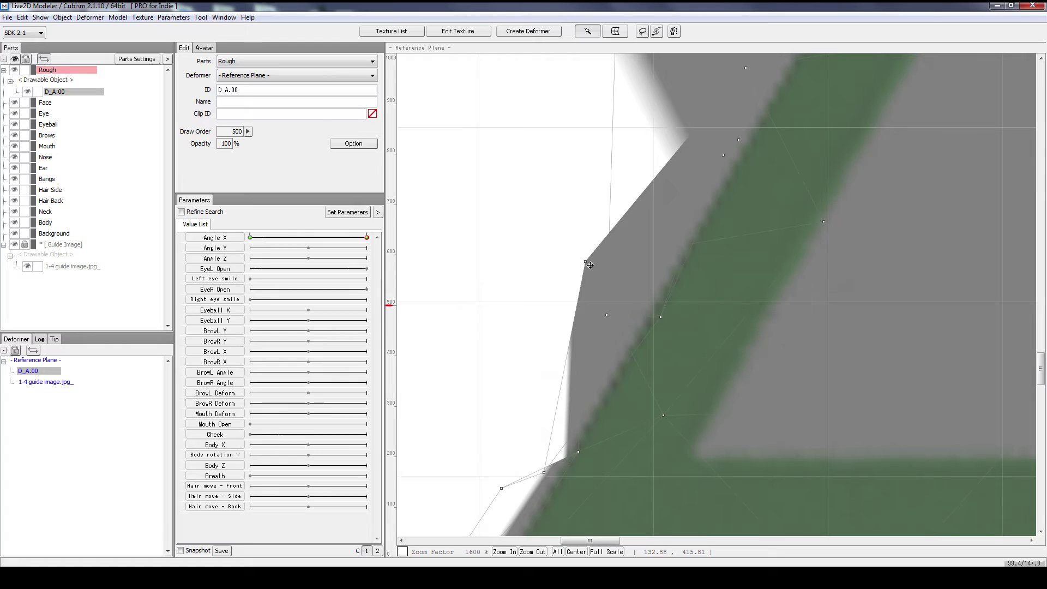
pyautogui.moveTo(594, 274); pyautogui.dragTo(654, 333)
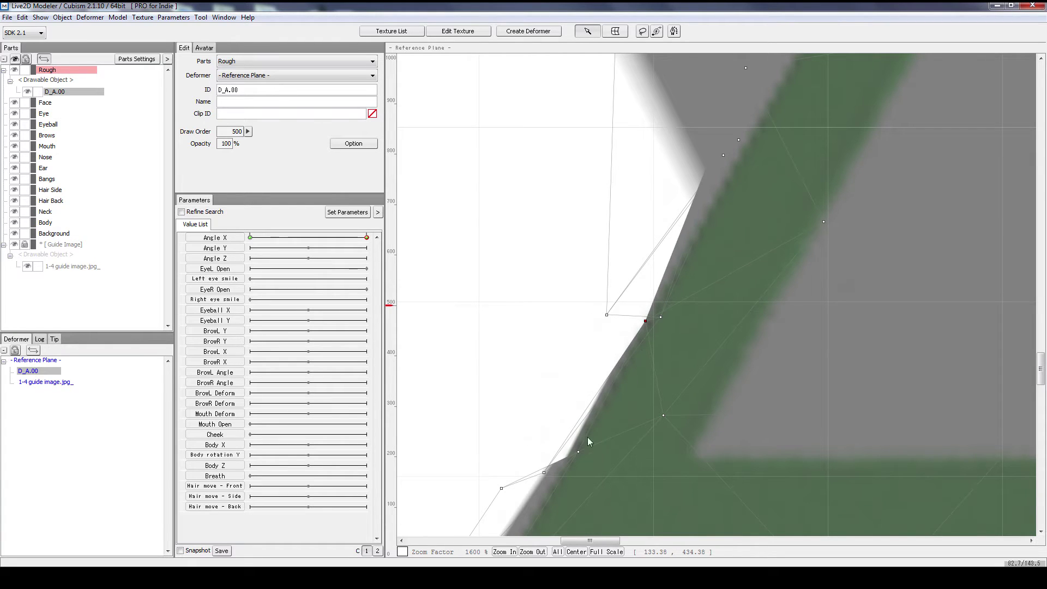
pyautogui.moveTo(576, 450); pyautogui.dragTo(552, 475)
pyautogui.moveTo(609, 318); pyautogui.dragTo(732, 149)
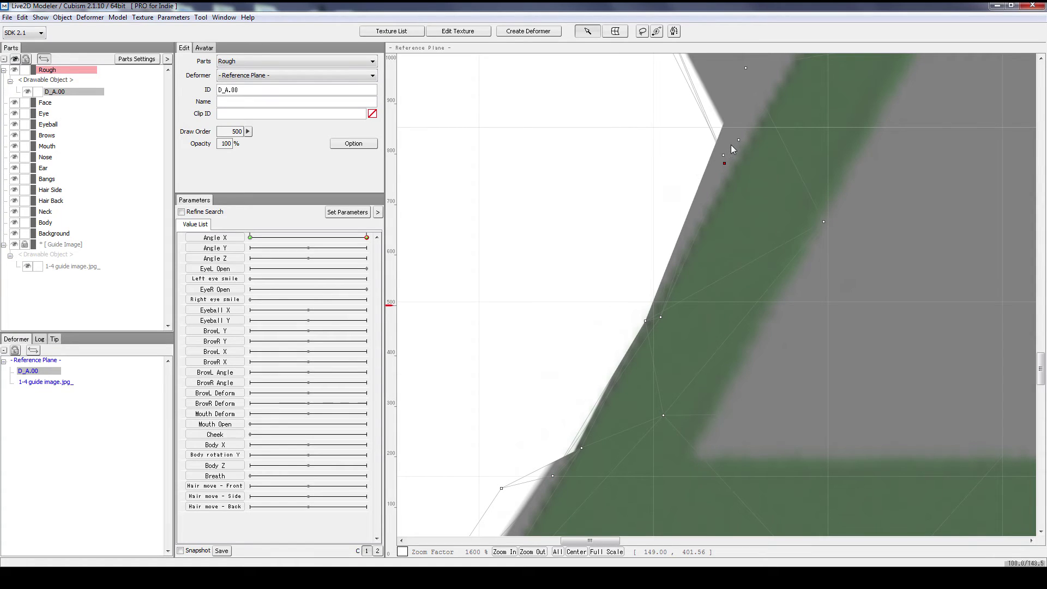
# - Lasso-select the point groups bulging beside the triangle's upper-left side and move them onto its slanted edge
pyautogui.scroll(-2, 731, 154)
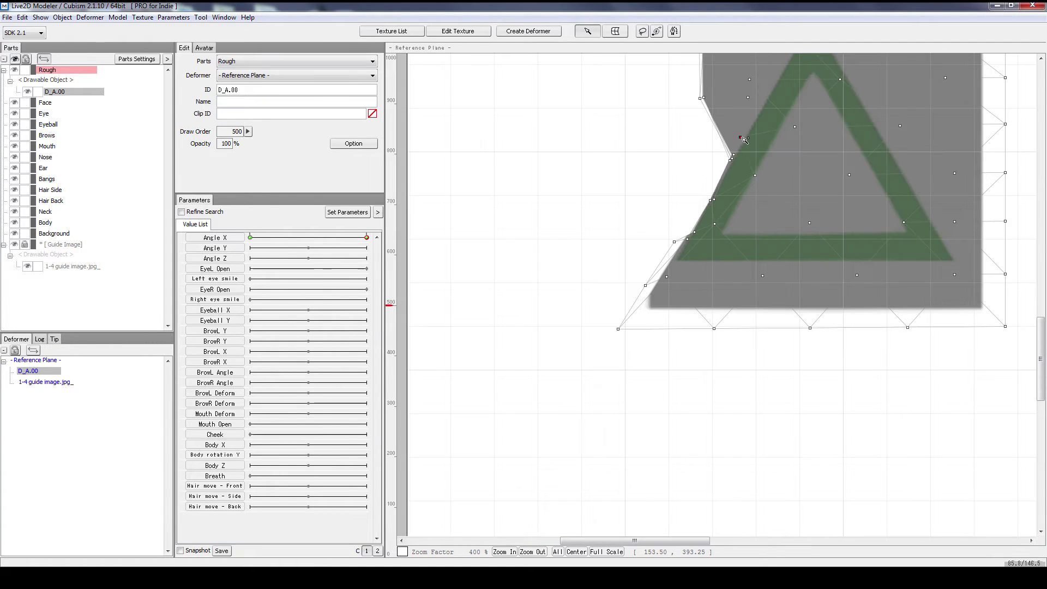
pyautogui.moveTo(723, 109); pyautogui.dragTo(594, 299)
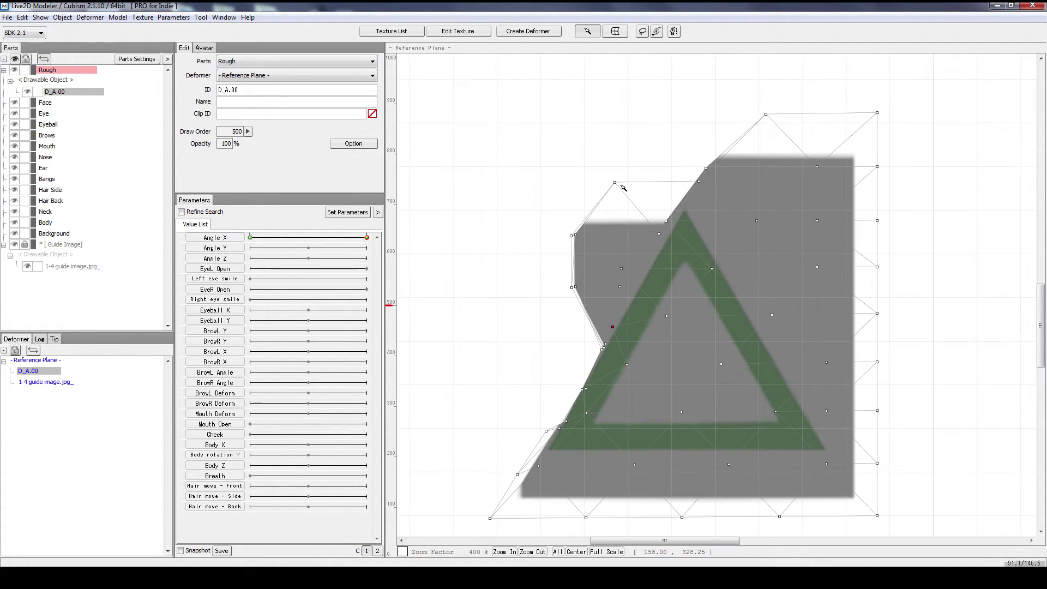
pyautogui.click(644, 32)
pyautogui.moveTo(611, 155)
pyautogui.mouseDown()
pyautogui.moveTo(556, 246)
pyautogui.moveTo(621, 305)
pyautogui.mouseUp()
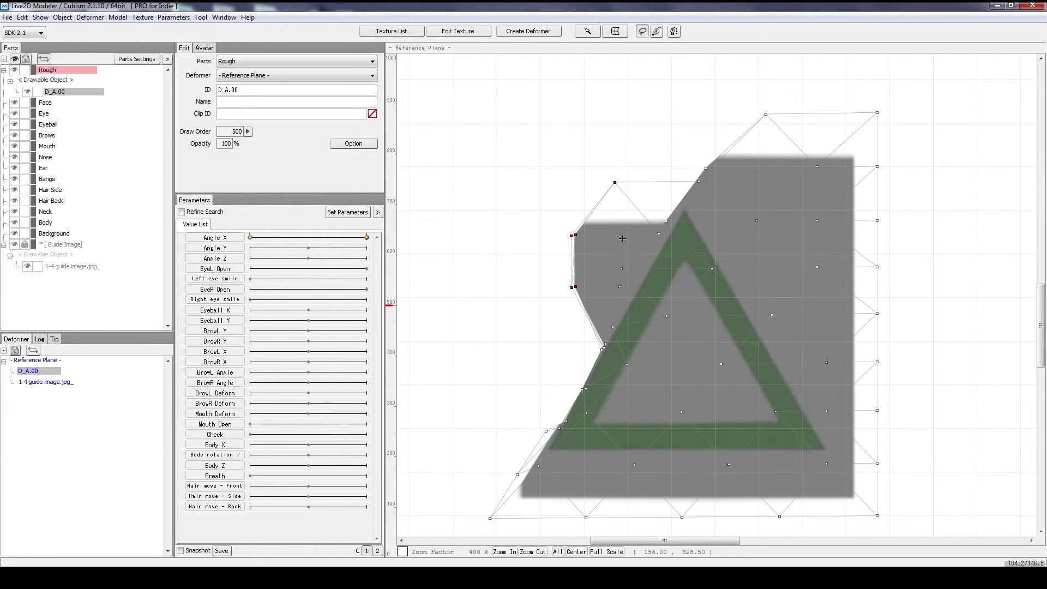
pyautogui.moveTo(621, 252); pyautogui.dragTo(676, 279)
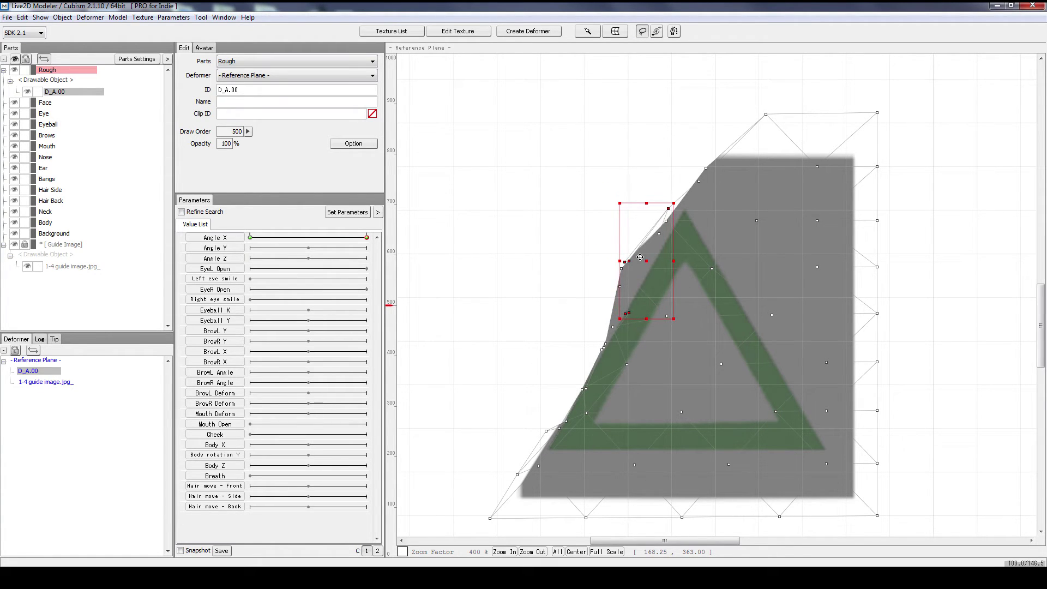
pyautogui.click(607, 232)
pyautogui.moveTo(604, 276)
pyautogui.mouseDown()
pyautogui.moveTo(610, 301)
pyautogui.moveTo(645, 222)
pyautogui.moveTo(626, 274)
pyautogui.moveTo(644, 280)
pyautogui.moveTo(623, 285)
pyautogui.moveTo(604, 330)
pyautogui.moveTo(624, 324)
pyautogui.mouseUp()
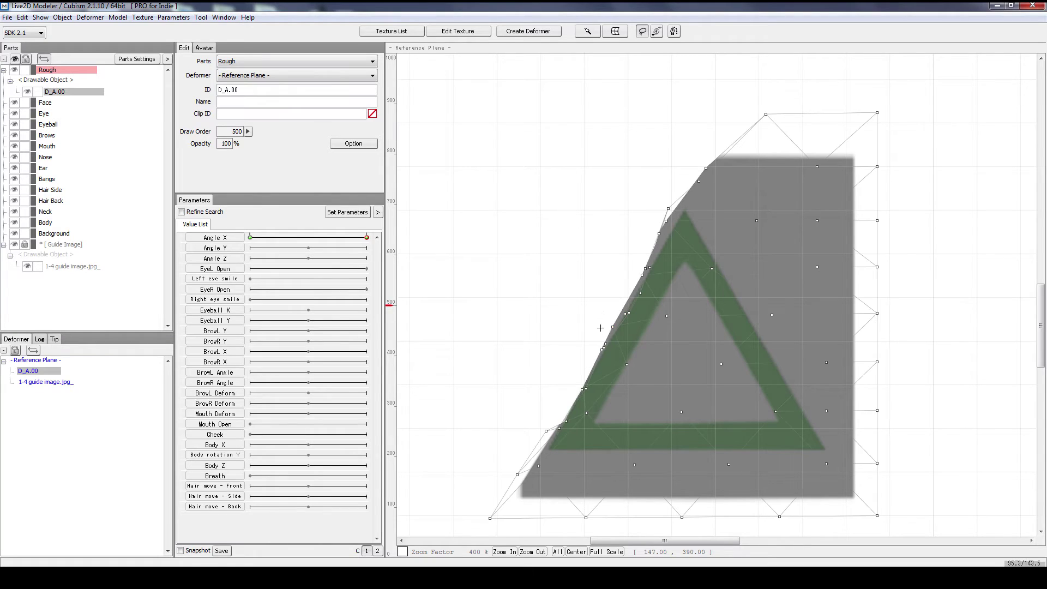
# - Adjust individual mesh points along the middle of the triangle's left side so the outline follows its straight edge
pyautogui.click(588, 31)
pyautogui.scroll(1, 653, 363)
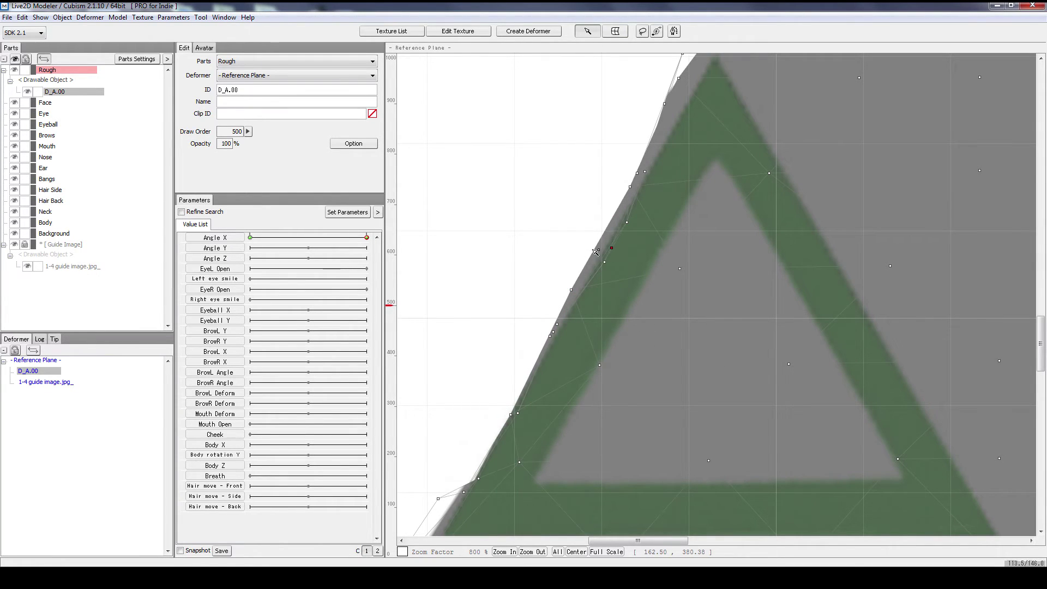
pyautogui.moveTo(597, 264)
pyautogui.mouseDown()
pyautogui.moveTo(617, 266)
pyautogui.moveTo(603, 255)
pyautogui.mouseUp()
pyautogui.moveTo(572, 291); pyautogui.dragTo(557, 339)
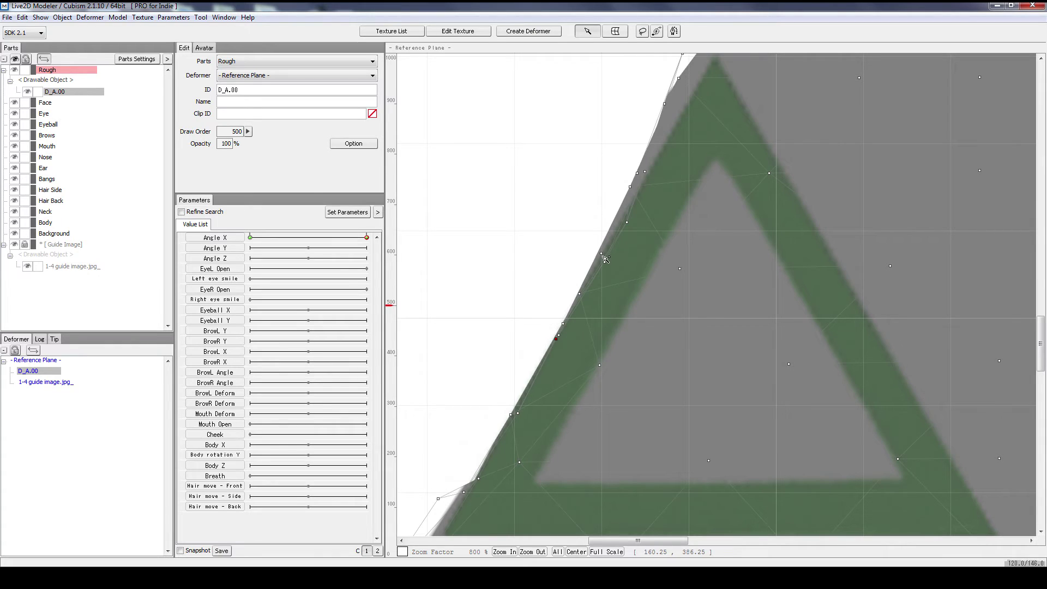
pyautogui.moveTo(631, 187); pyautogui.dragTo(647, 176)
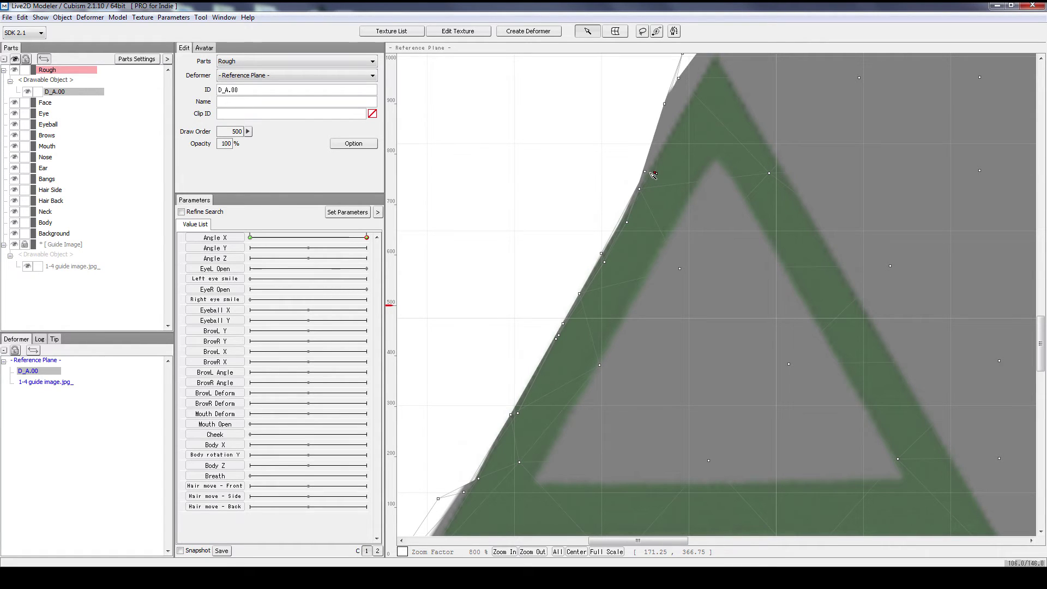
# - Move the mesh points near the triangle's apex onto the top of its left edge, bringing the highest two to the tip
pyautogui.moveTo(647, 173); pyautogui.dragTo(639, 296)
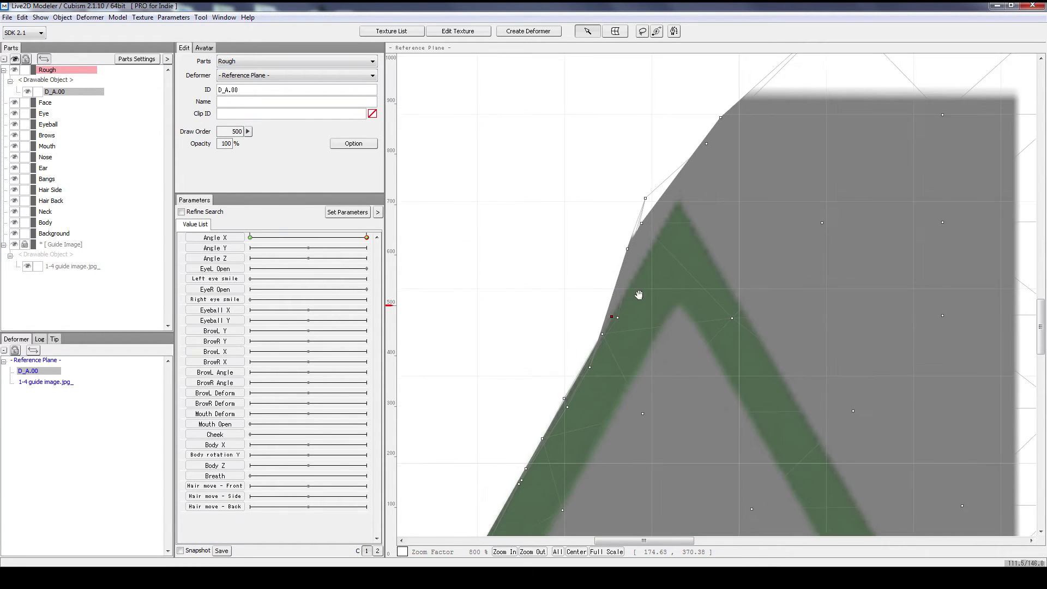
pyautogui.moveTo(628, 244); pyautogui.dragTo(661, 241)
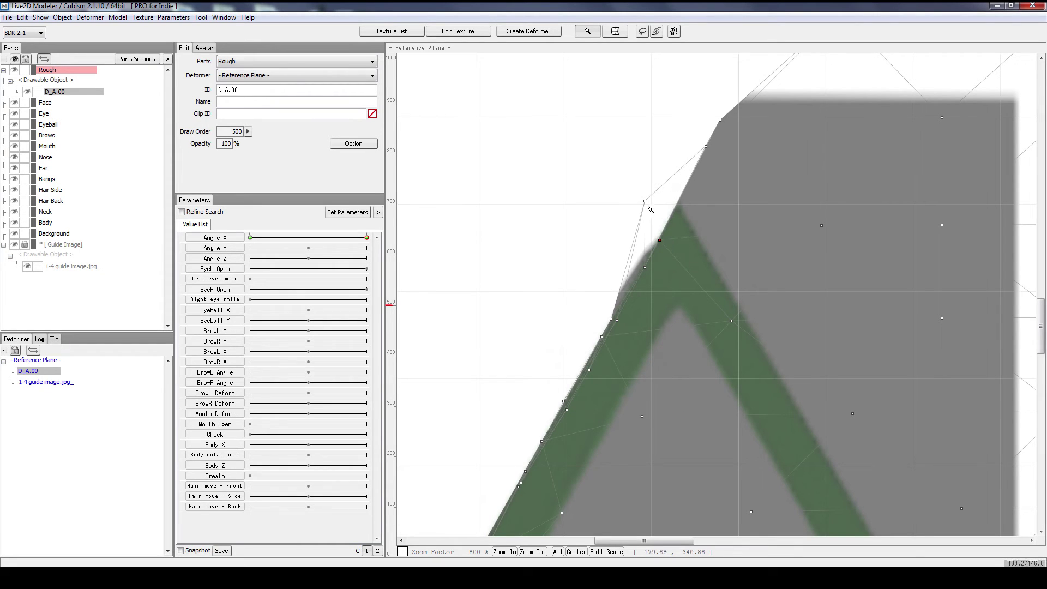
pyautogui.moveTo(645, 202); pyautogui.dragTo(667, 231)
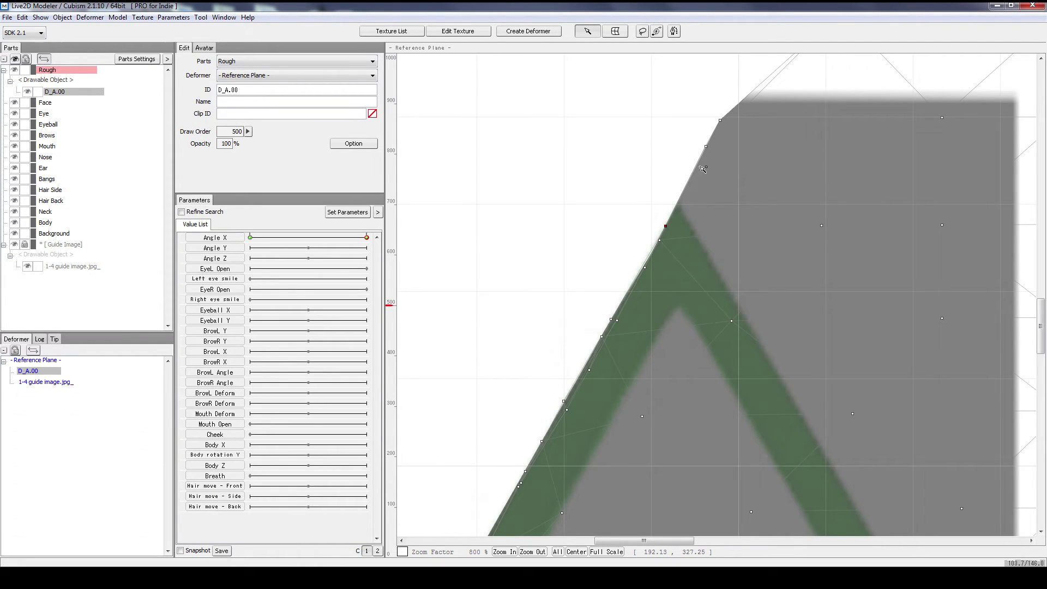
pyautogui.moveTo(706, 146); pyautogui.dragTo(680, 201)
pyautogui.moveTo(720, 121); pyautogui.dragTo(691, 201)
pyautogui.scroll(-5, 738, 241)
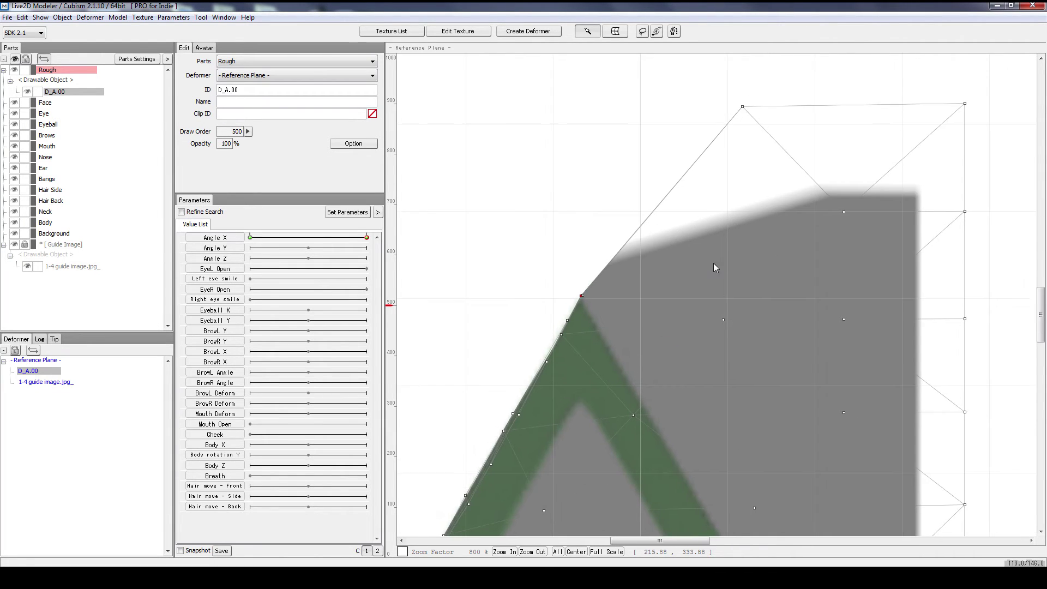
# - Select the group of mesh points at the square's upper-right corner and move it down beside the triangle's apex
pyautogui.moveTo(600, 417); pyautogui.dragTo(618, 306)
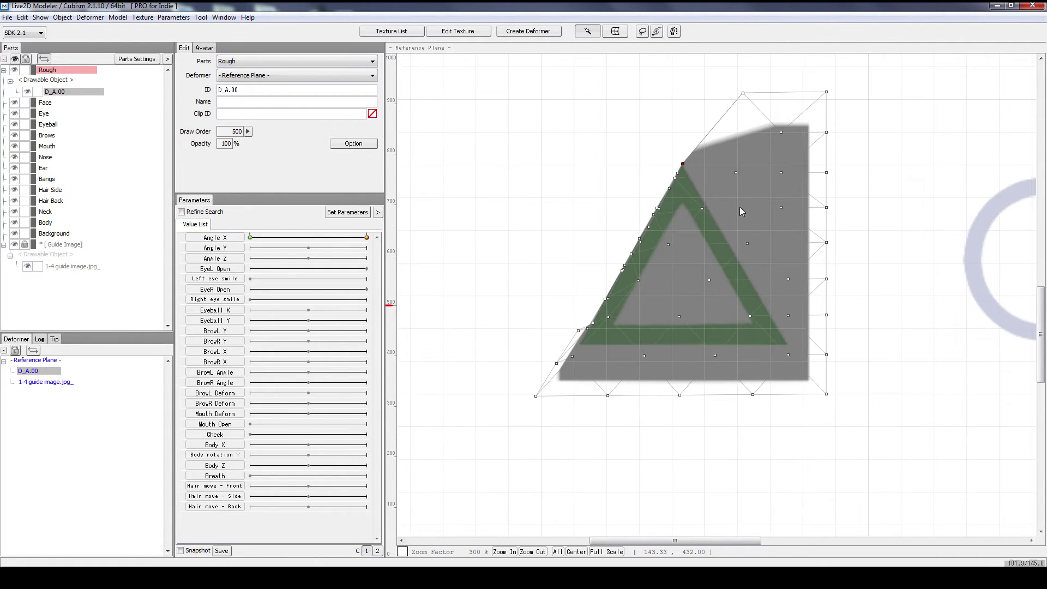
pyautogui.click(827, 167)
pyautogui.click(818, 183)
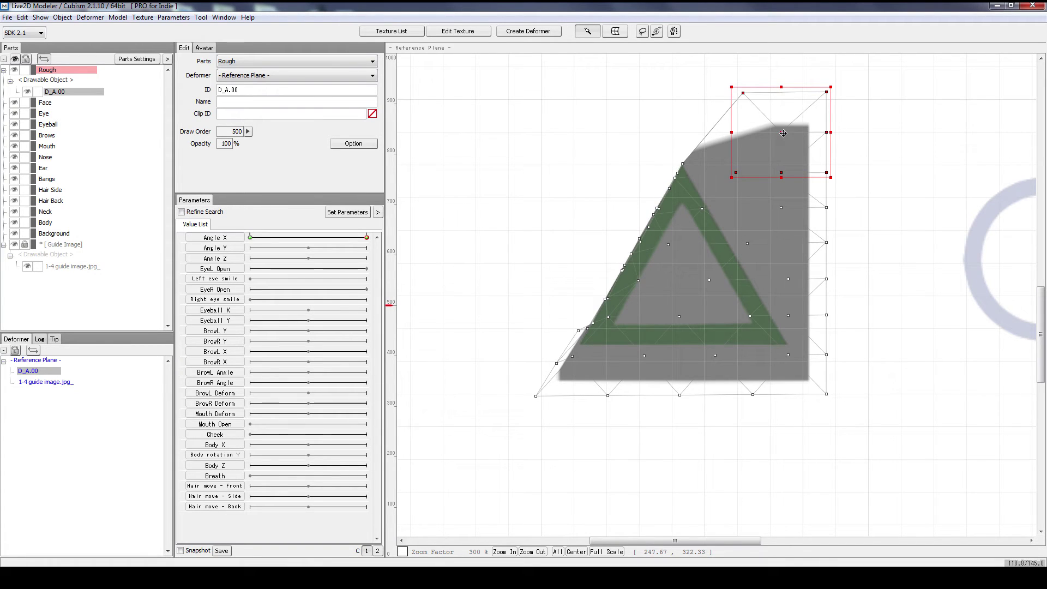
pyautogui.moveTo(783, 133); pyautogui.dragTo(723, 206)
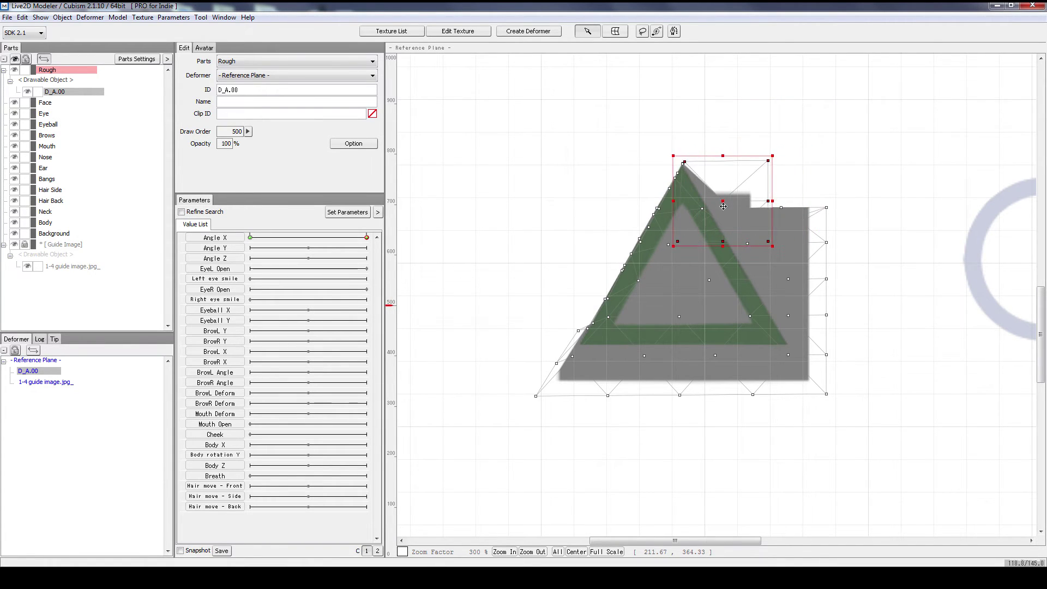
pyautogui.click(790, 183)
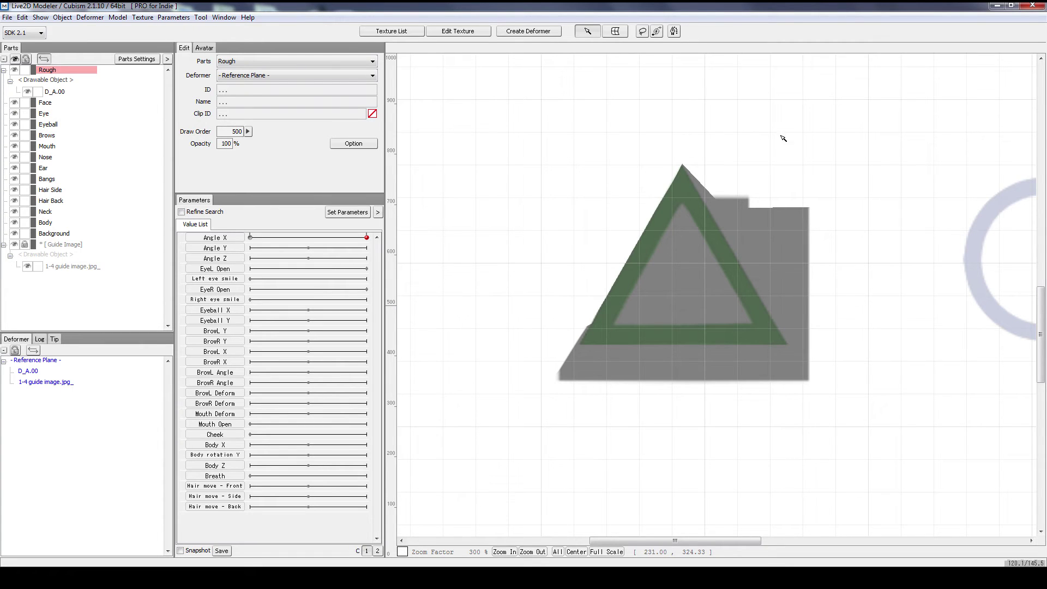
# - Select the remaining point groups outside the triangle's right side and move them in toward its slanted edge
pyautogui.click(742, 202)
pyautogui.scroll(4, 742, 177)
pyautogui.moveTo(899, 180); pyautogui.dragTo(654, 311)
pyautogui.moveTo(772, 246); pyautogui.dragTo(772, 434)
pyautogui.moveTo(763, 381); pyautogui.dragTo(628, 239)
pyautogui.moveTo(785, 235); pyautogui.dragTo(649, 355)
pyautogui.moveTo(720, 294); pyautogui.dragTo(720, 353)
pyautogui.moveTo(661, 310); pyautogui.dragTo(626, 304)
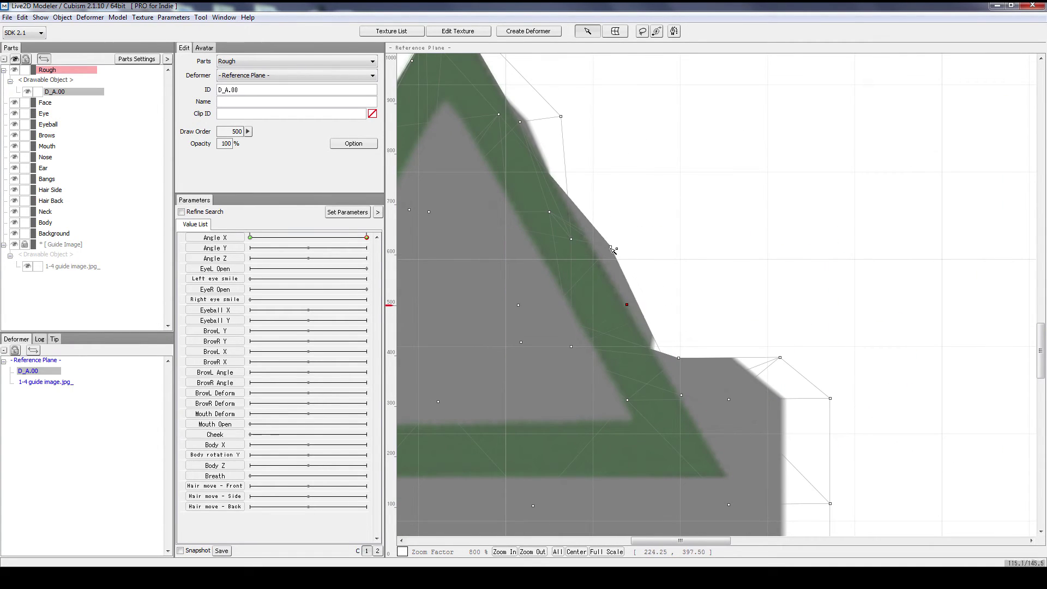
# - Adjust individual mesh points along the upper half of the triangle's right side to follow its outer edge
pyautogui.moveTo(610, 247); pyautogui.dragTo(597, 250)
pyautogui.moveTo(519, 122); pyautogui.dragTo(516, 123)
pyautogui.moveTo(549, 212); pyautogui.dragTo(560, 208)
pyautogui.moveTo(571, 239); pyautogui.dragTo(585, 231)
pyautogui.moveTo(560, 116); pyautogui.dragTo(530, 130)
# - Place individual mesh points along the middle of the triangle's right side, pulling nearby interior points onto the slanted edge
pyautogui.moveTo(678, 357); pyautogui.dragTo(700, 449)
pyautogui.moveTo(681, 395); pyautogui.dragTo(650, 342)
pyautogui.moveTo(571, 346); pyautogui.dragTo(643, 347)
pyautogui.moveTo(626, 304); pyautogui.dragTo(623, 308)
pyautogui.moveTo(520, 341); pyautogui.dragTo(594, 252)
pyautogui.moveTo(596, 250); pyautogui.dragTo(566, 204)
# - Pull the mesh points protruding past the triangle's lower-right corner in onto the end of its right edge
pyautogui.moveTo(729, 399); pyautogui.dragTo(706, 448)
pyautogui.moveTo(780, 357); pyautogui.dragTo(711, 448)
pyautogui.moveTo(829, 398); pyautogui.dragTo(732, 479)
pyautogui.moveTo(830, 503); pyautogui.dragTo(781, 536)
pyautogui.moveTo(699, 449); pyautogui.dragTo(749, 486)
pyautogui.scroll(2, 739, 490)
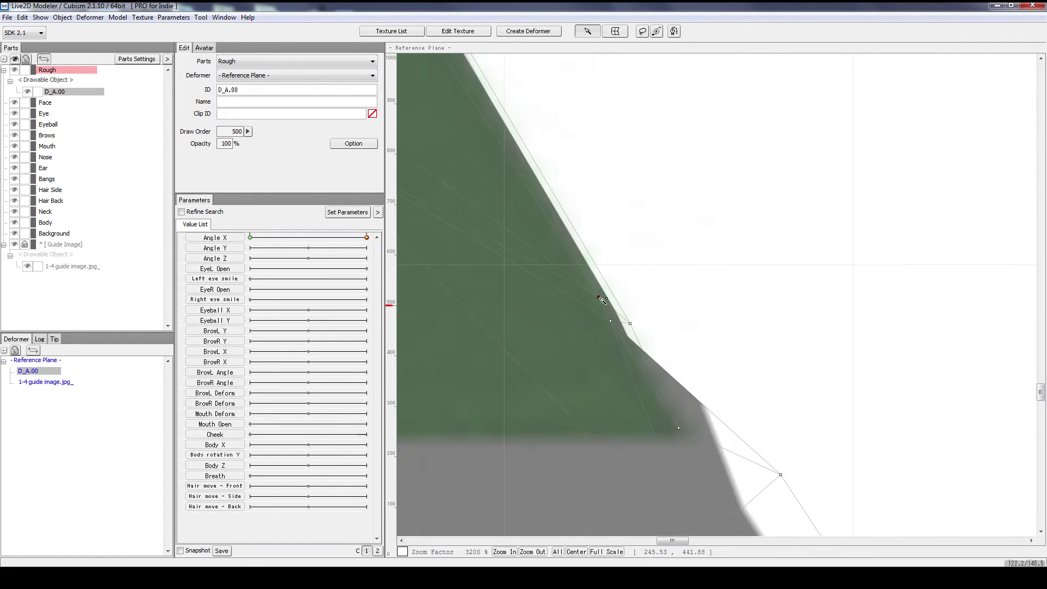
pyautogui.moveTo(630, 323); pyautogui.dragTo(620, 325)
pyautogui.moveTo(780, 475); pyautogui.dragTo(719, 449)
# - Select the rows of mesh points below the triangle and raise them onto its bottom edge
pyautogui.scroll(-4, 722, 436)
pyautogui.moveTo(466, 504); pyautogui.dragTo(708, 442)
pyautogui.moveTo(583, 468); pyautogui.dragTo(586, 458)
pyautogui.moveTo(469, 494); pyautogui.dragTo(709, 463)
pyautogui.moveTo(590, 479); pyautogui.dragTo(604, 447)
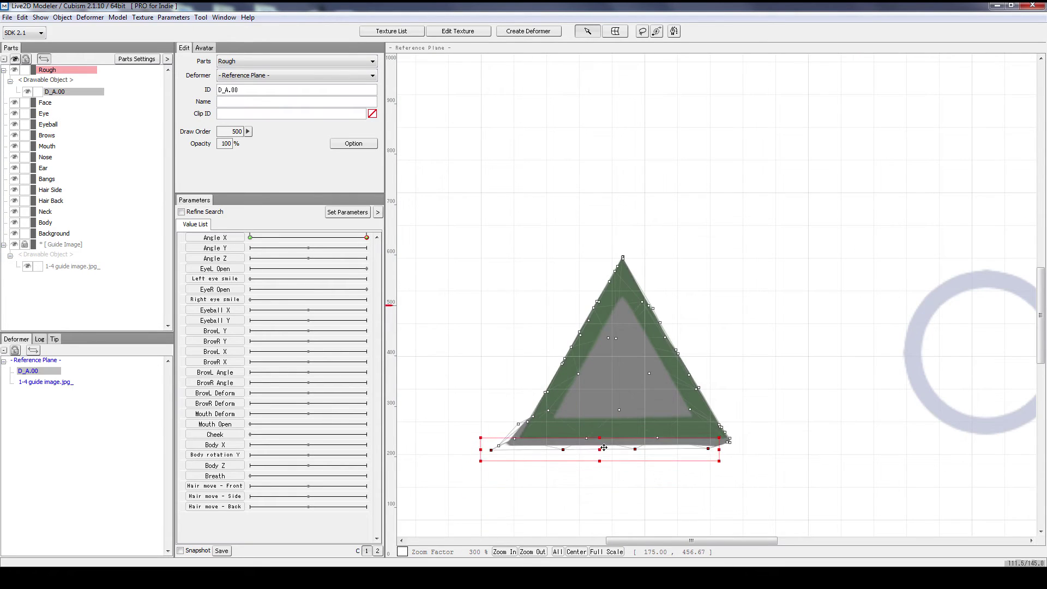
# - Fine-tune the mesh points on the triangle's right edge to straighten its outline, and deselect the object
pyautogui.scroll(4, 604, 447)
pyautogui.scroll(-4, 495, 460)
pyautogui.scroll(5, 676, 230)
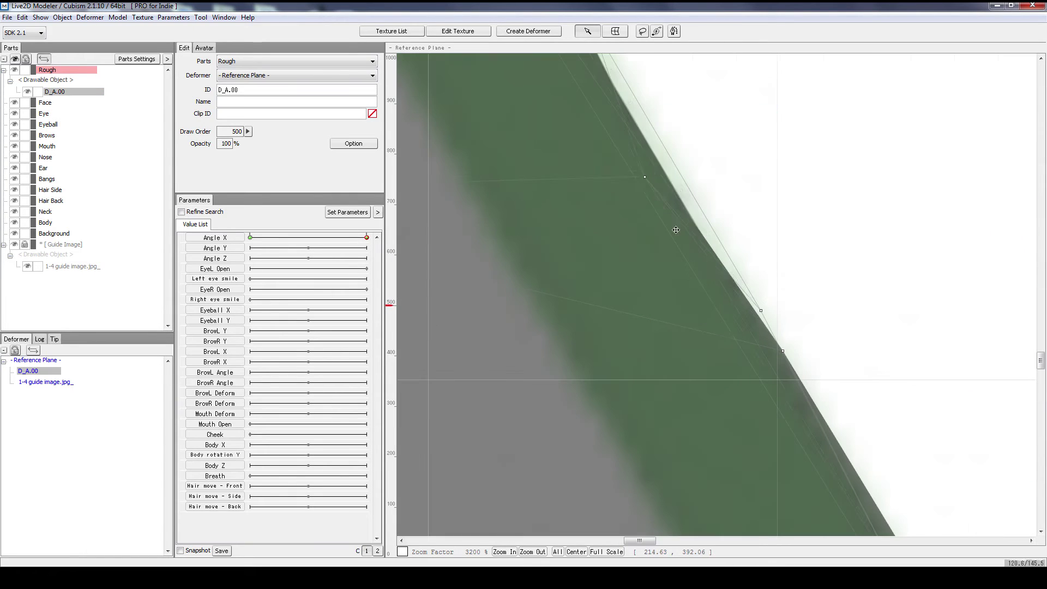
pyautogui.moveTo(644, 177); pyautogui.dragTo(662, 164)
pyautogui.moveTo(766, 309); pyautogui.dragTo(770, 307)
pyautogui.scroll(-2, 757, 295)
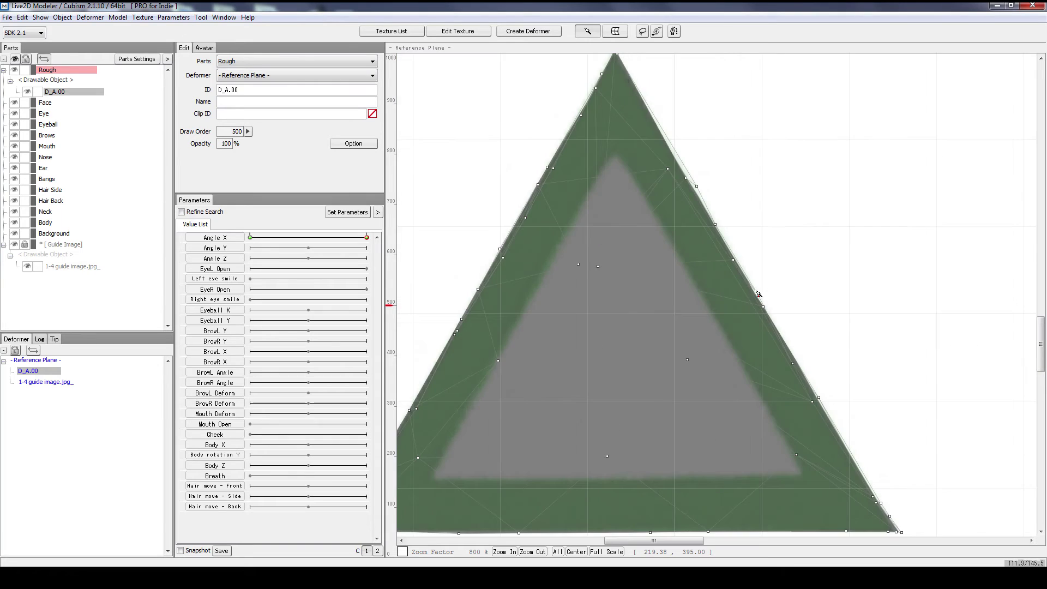
pyautogui.scroll(1, 721, 240)
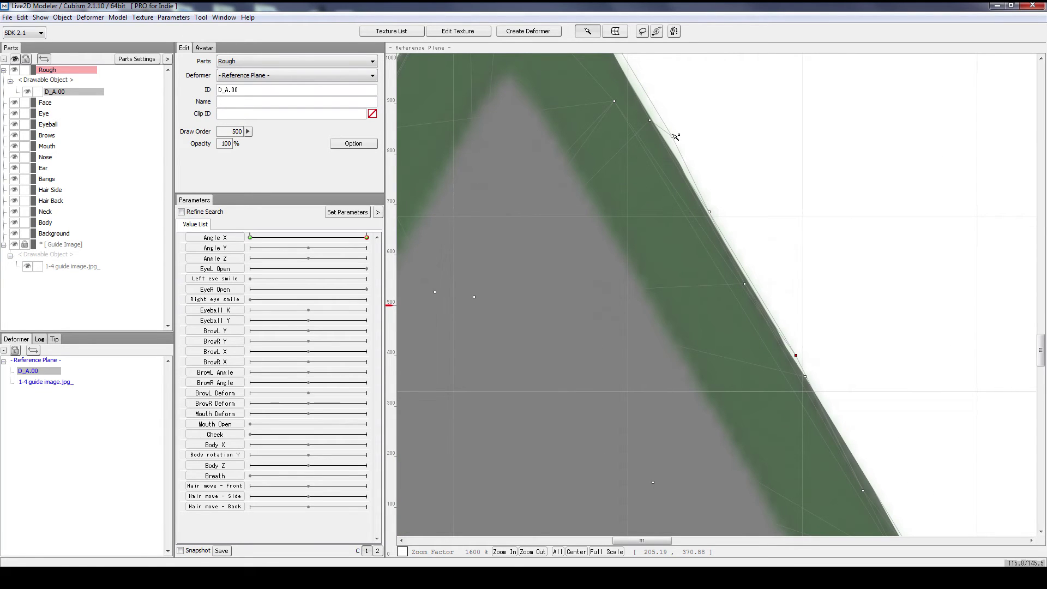
pyautogui.scroll(-3, 688, 136)
pyautogui.click(800, 300)
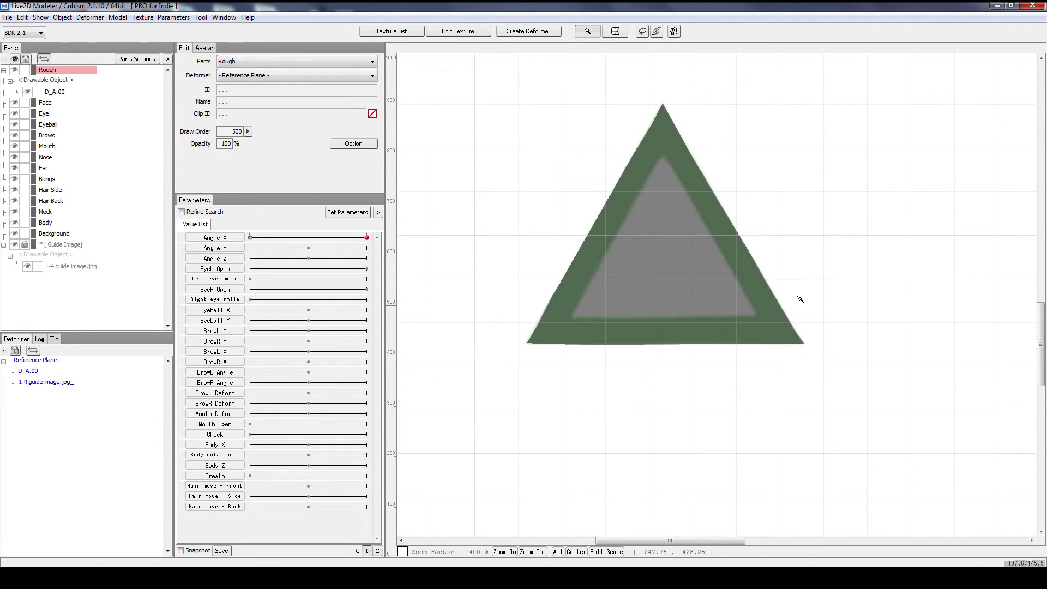
# - Nudge a point on the triangle's upper-left edge and move an interior point toward the upper-right edge to smooth the outline
pyautogui.click(643, 161)
pyautogui.scroll(1, 644, 161)
pyautogui.moveTo(608, 193); pyautogui.dragTo(610, 190)
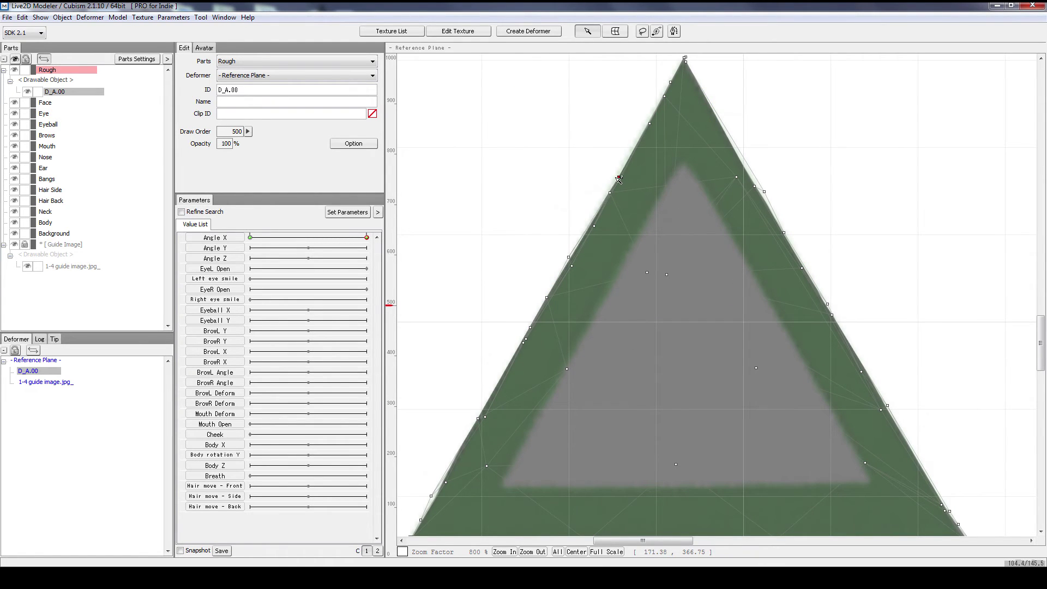
pyautogui.click(576, 159)
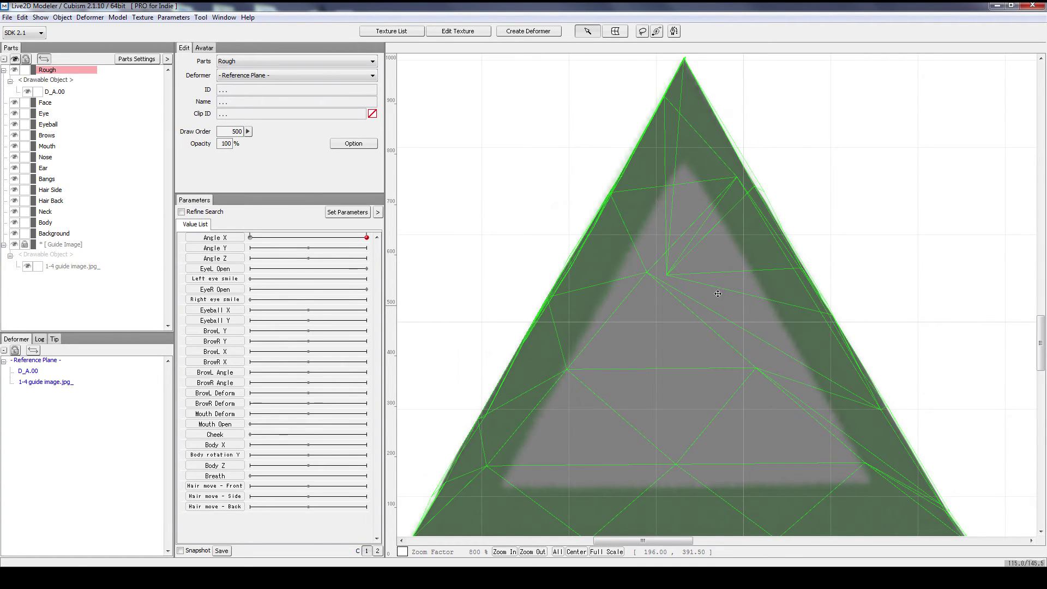
pyautogui.click(672, 275)
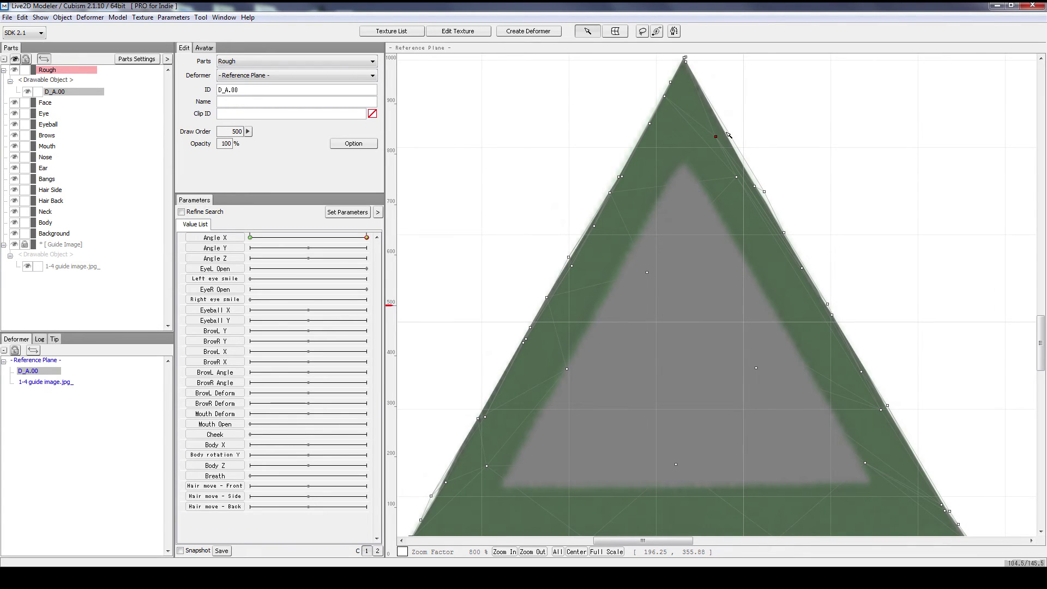
pyautogui.click(836, 138)
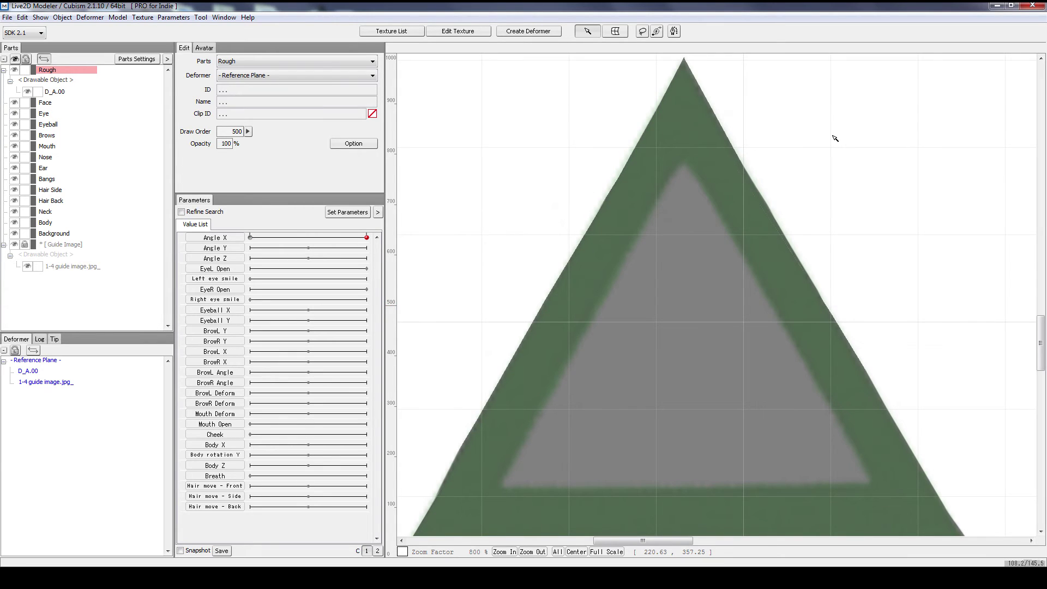
pyautogui.scroll(-4, 801, 152)
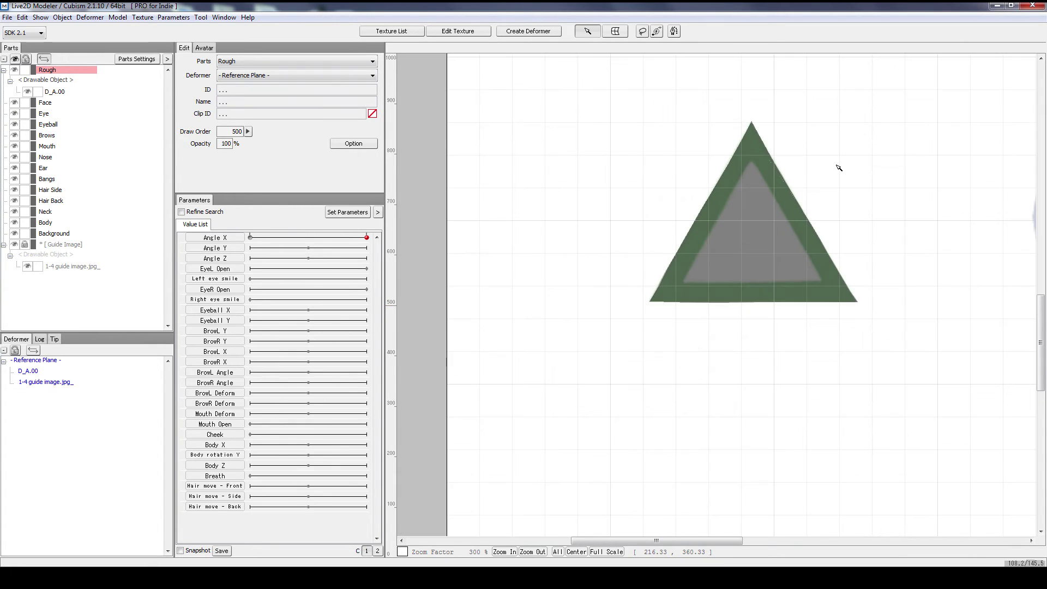
# - Scrub Angle X from -30 back to its maximum to check the square-to-triangle morph
pyautogui.click(278, 237)
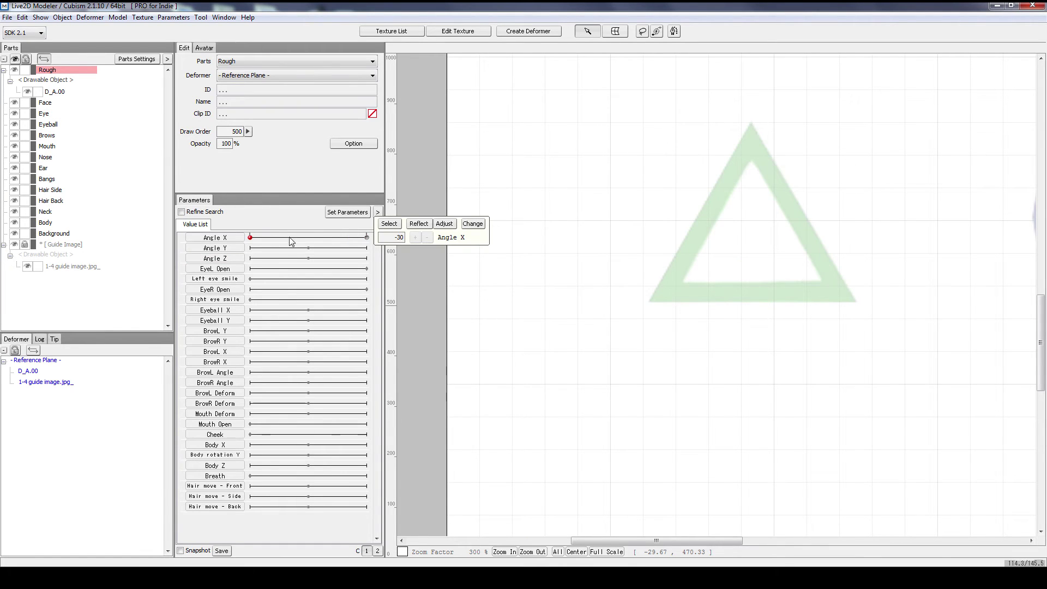
pyautogui.scroll(-1, 616, 211)
pyautogui.moveTo(773, 194); pyautogui.dragTo(572, 404)
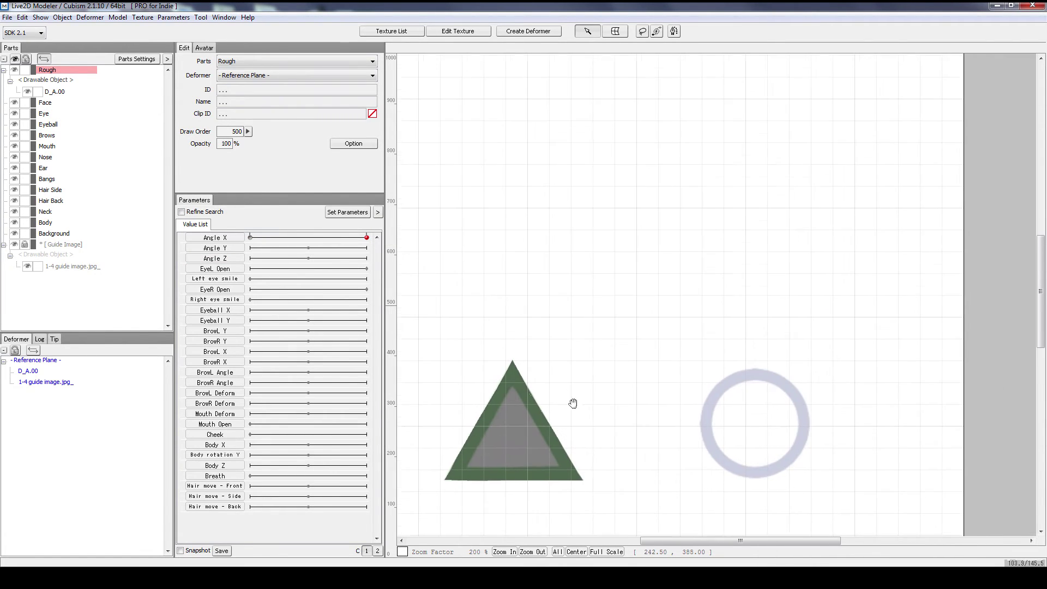
pyautogui.moveTo(316, 243); pyautogui.dragTo(374, 234)
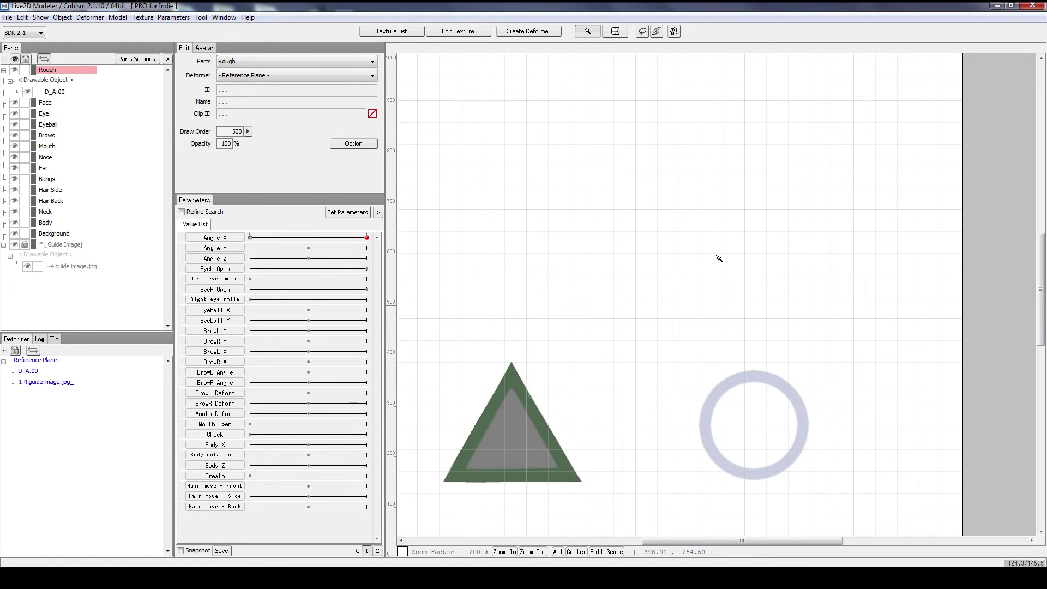
# - Create a second drawable object by outlining the black square in the texture with a four-point polygon
pyautogui.click(459, 31)
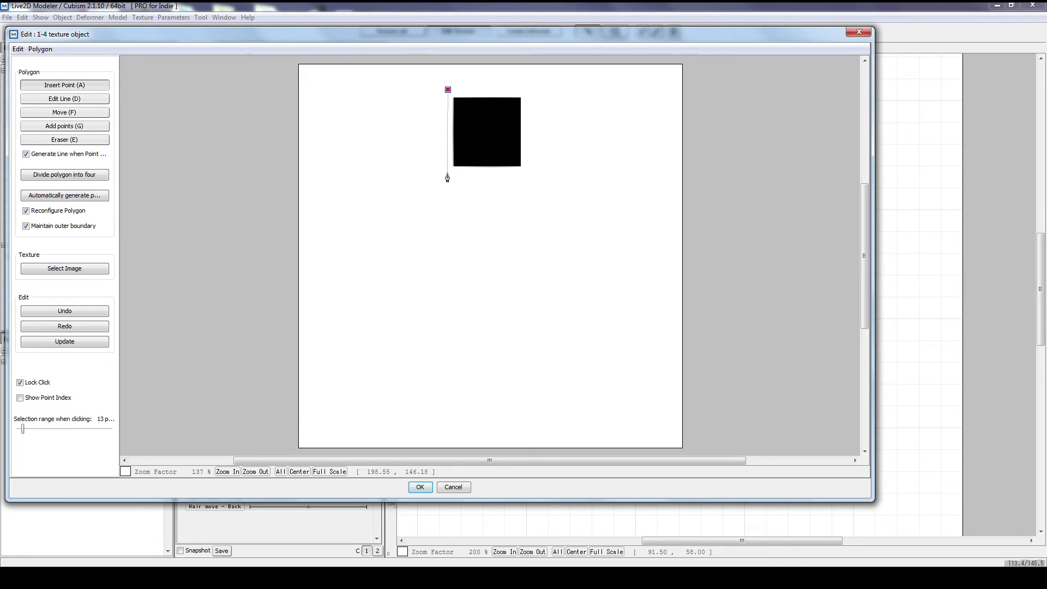
pyautogui.click(528, 175)
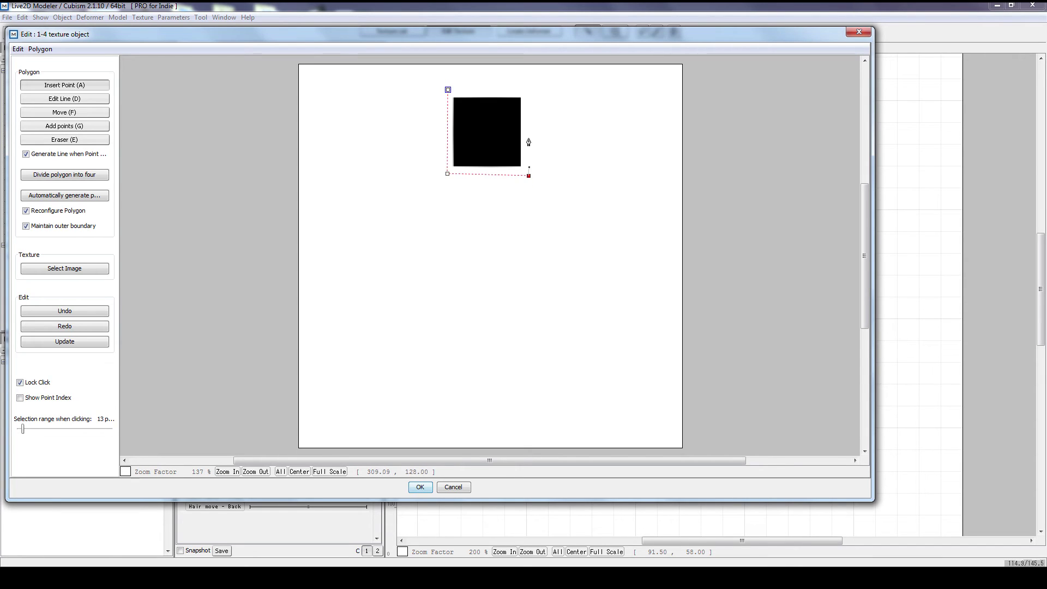
pyautogui.click(448, 91)
pyautogui.click(420, 487)
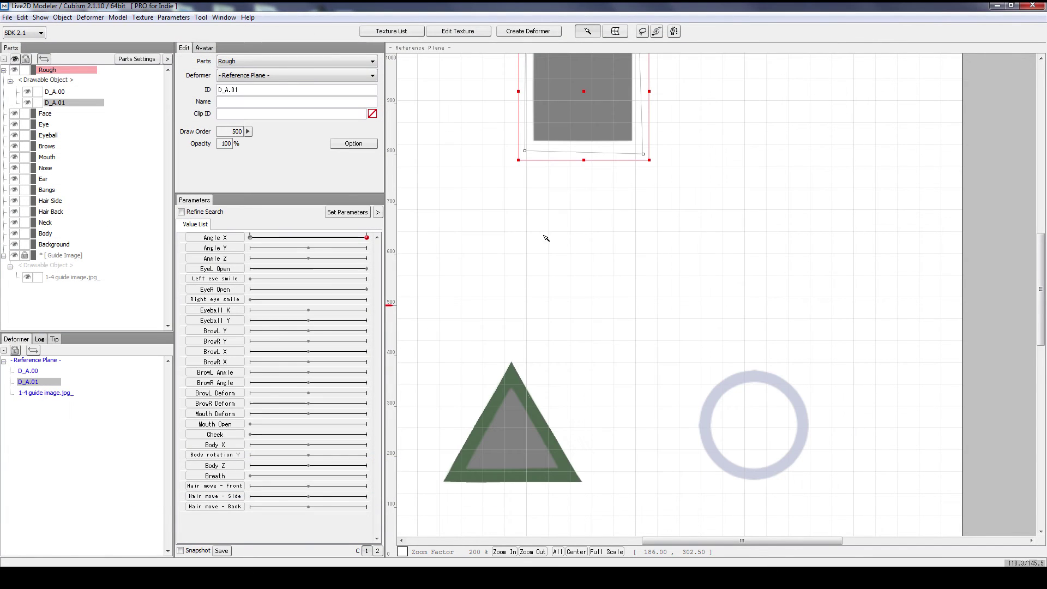
# - Add two keys to Angle X for the new square object
pyautogui.click(214, 239)
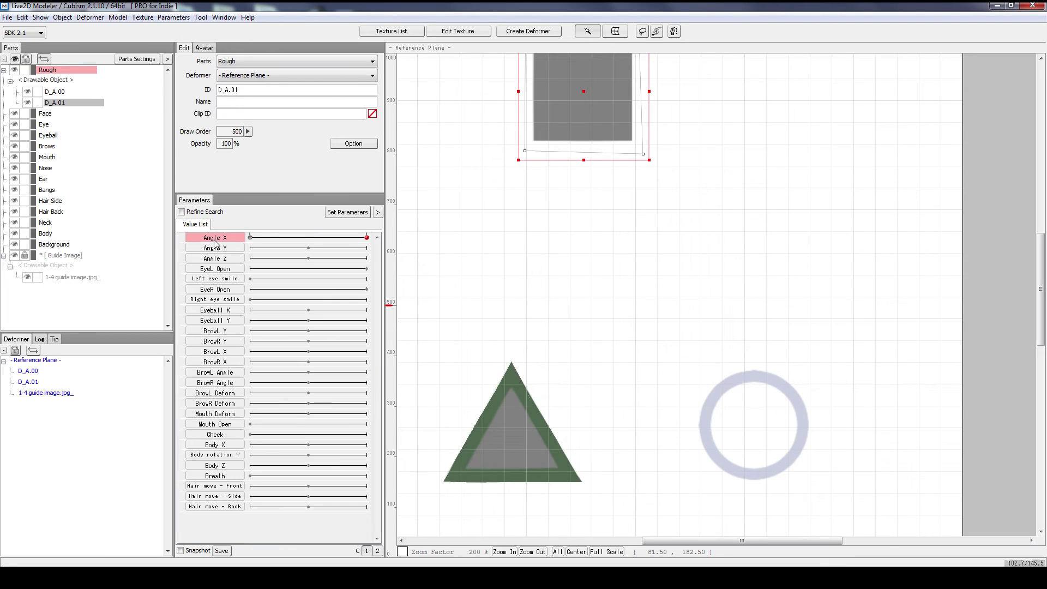
pyautogui.doubleClick(214, 241)
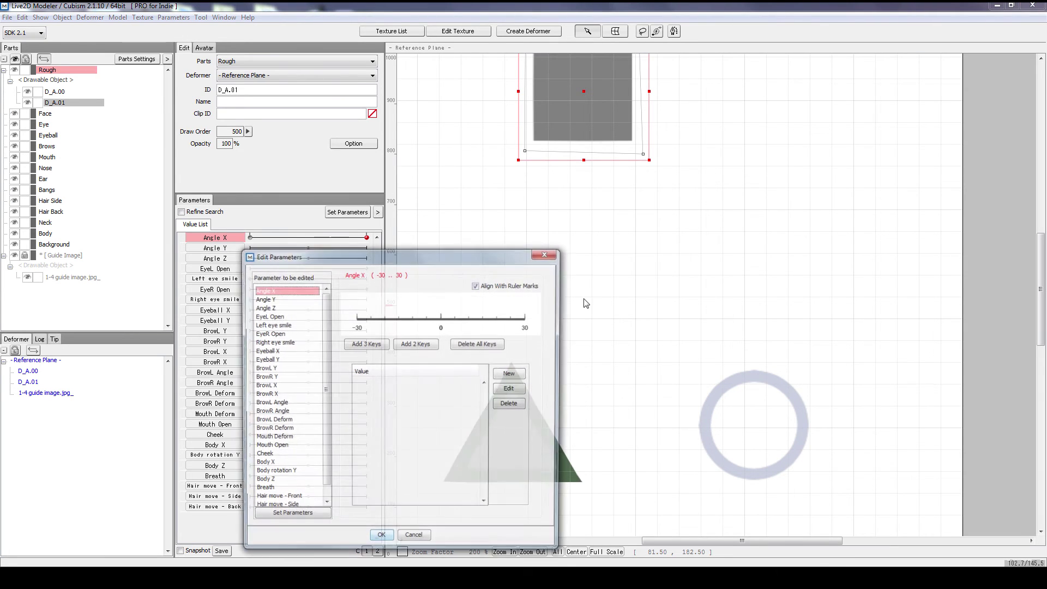
pyautogui.click(404, 345)
pyautogui.click(381, 539)
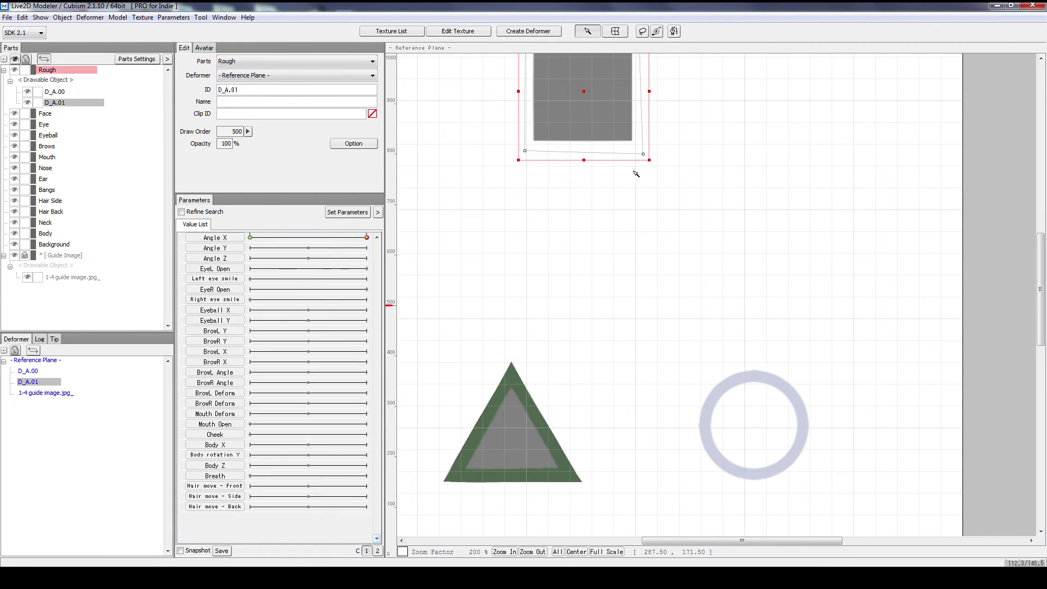
# - Open the new square's mesh for editing and connect its opposite corners with two crossing diagonals
pyautogui.scroll(-1, 584, 121)
pyautogui.moveTo(671, 212); pyautogui.dragTo(636, 353)
pyautogui.scroll(1, 544, 233)
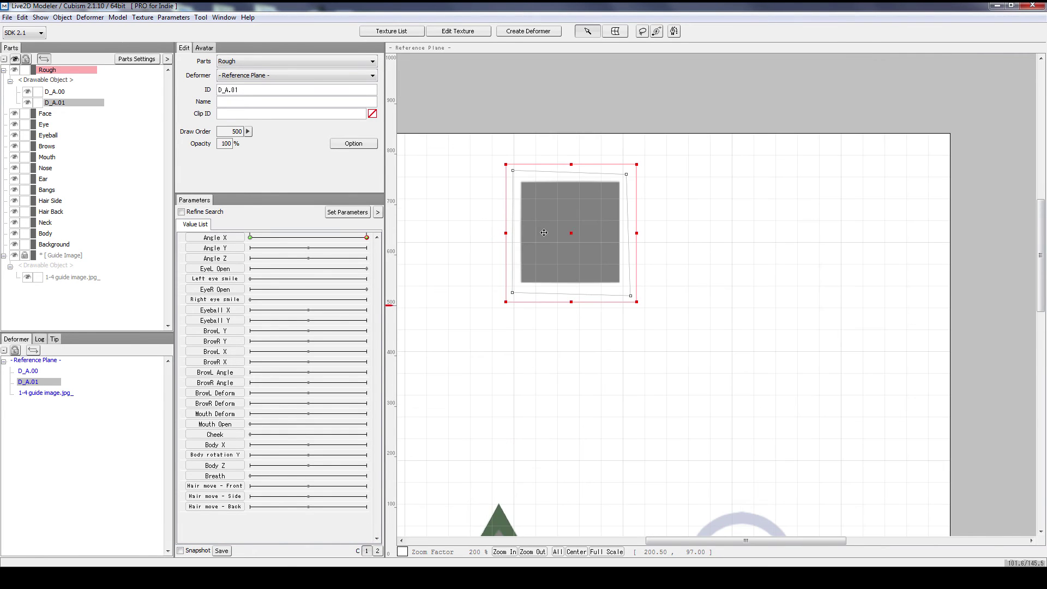
pyautogui.doubleClick(572, 237)
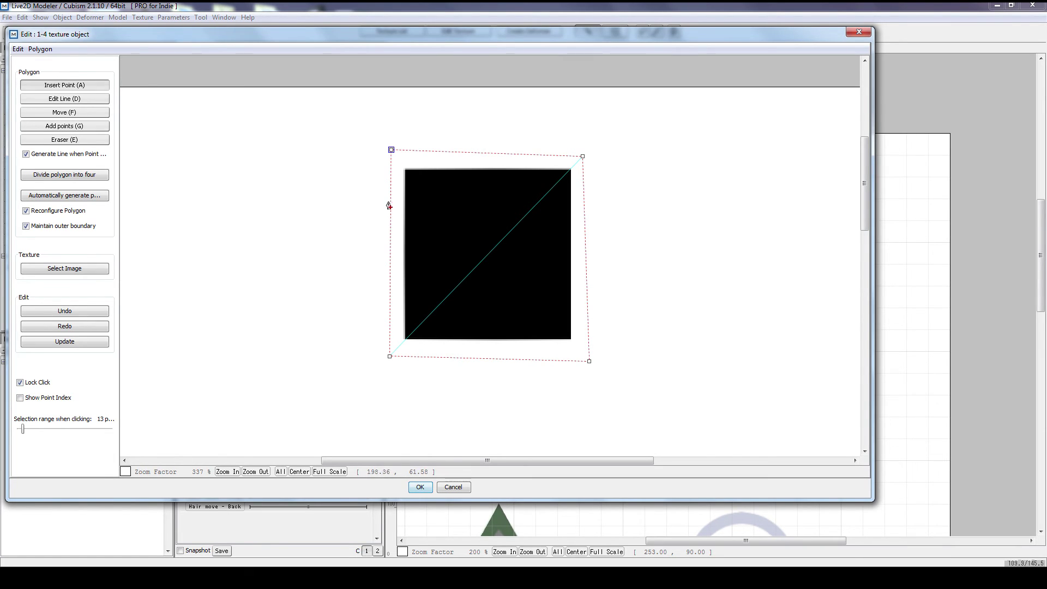
pyautogui.click(589, 362)
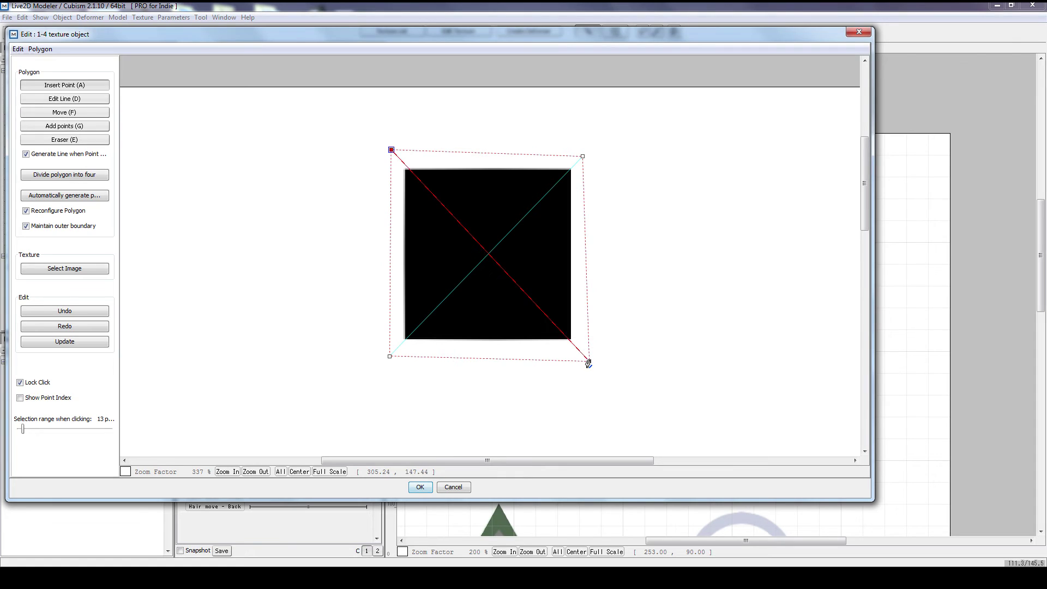
pyautogui.click(389, 356)
pyautogui.click(582, 157)
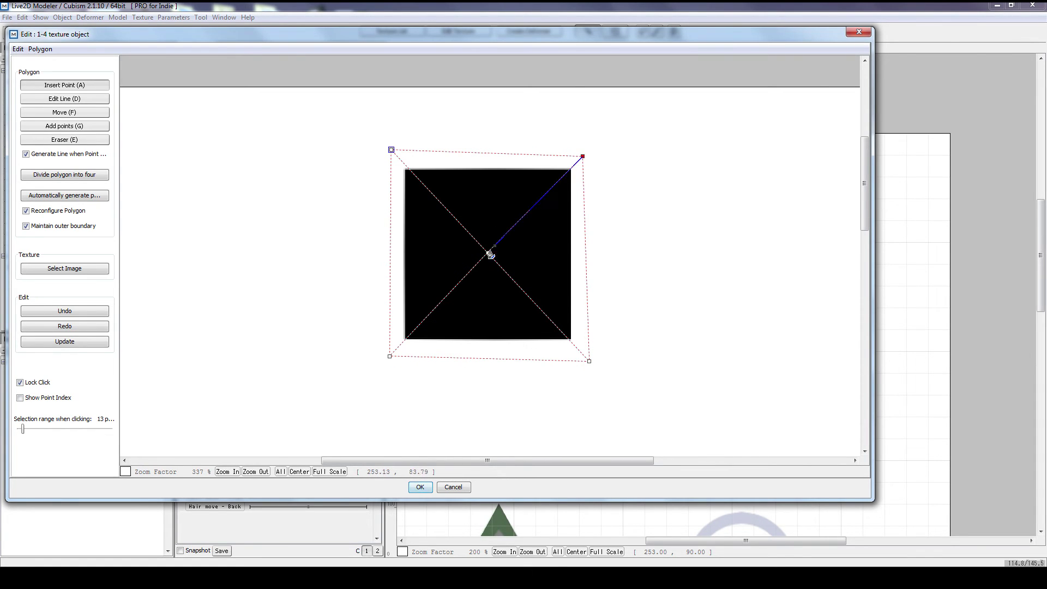
# - Add a point at the middle of each side of the square's mesh and connect each one to the centre
pyautogui.click(493, 154)
pyautogui.click(390, 255)
pyautogui.click(488, 253)
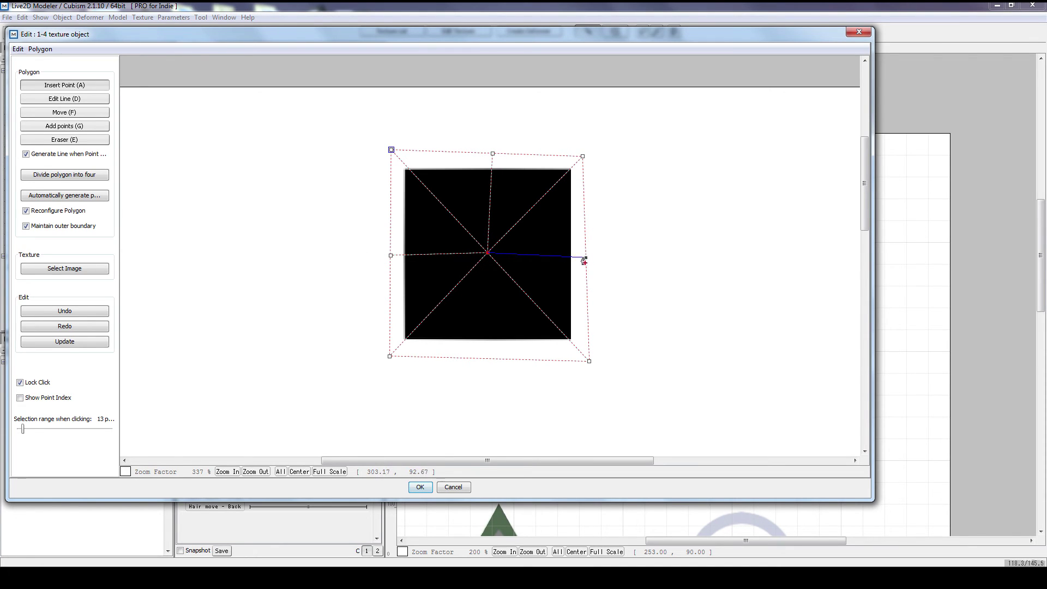
pyautogui.click(585, 253)
pyautogui.click(488, 253)
pyautogui.click(482, 359)
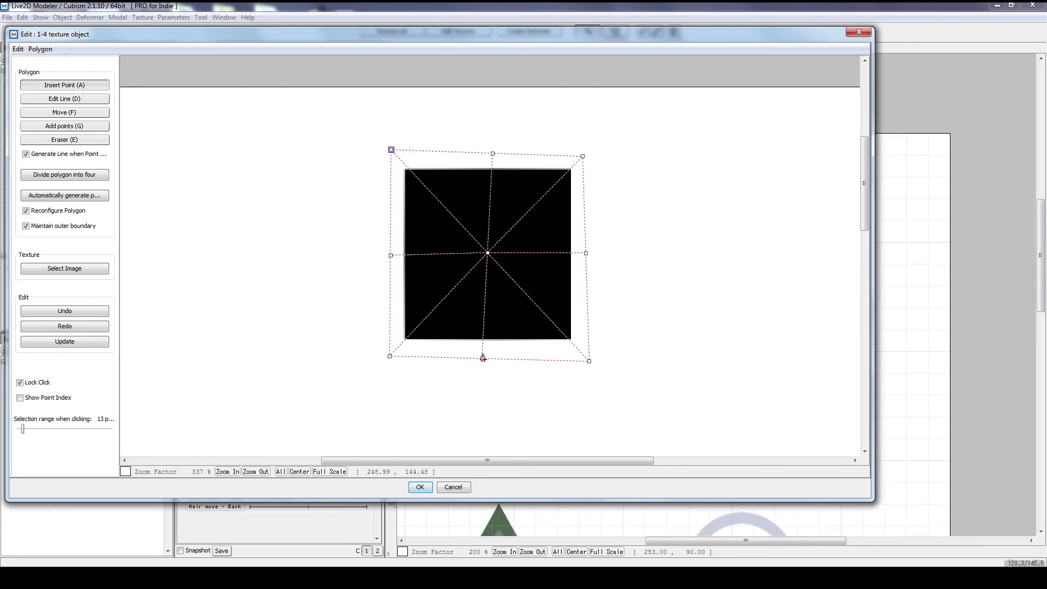
# - Add a point halfway along each diagonal and join these to the side midpoints in a diamond pattern
pyautogui.click(435, 307)
pyautogui.click(391, 255)
pyautogui.click(438, 200)
pyautogui.click(537, 202)
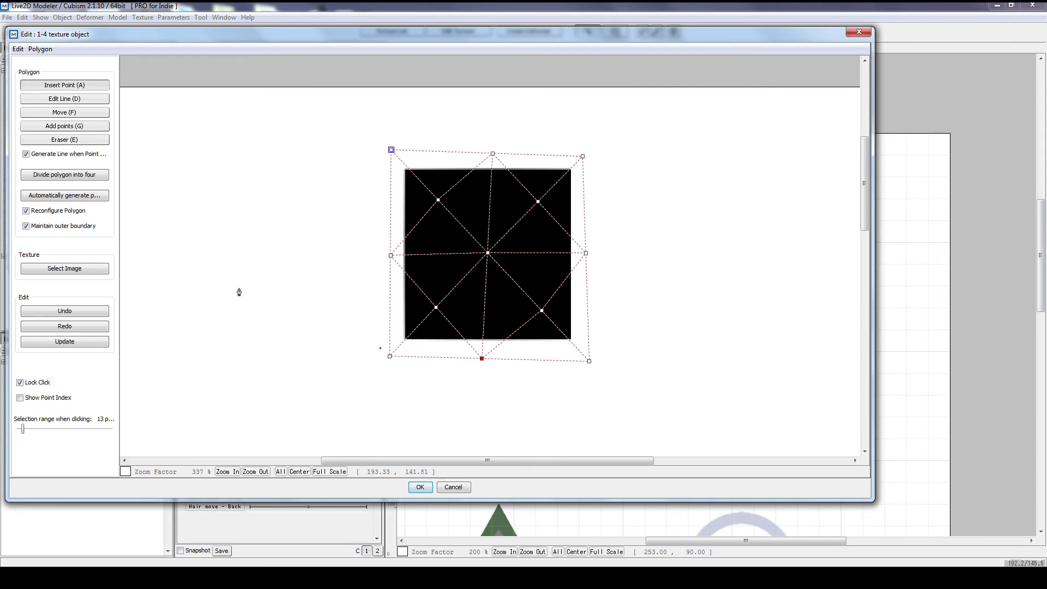
# - Divide the square's polygons into four twice and apply the dense mesh
pyautogui.click(64, 175)
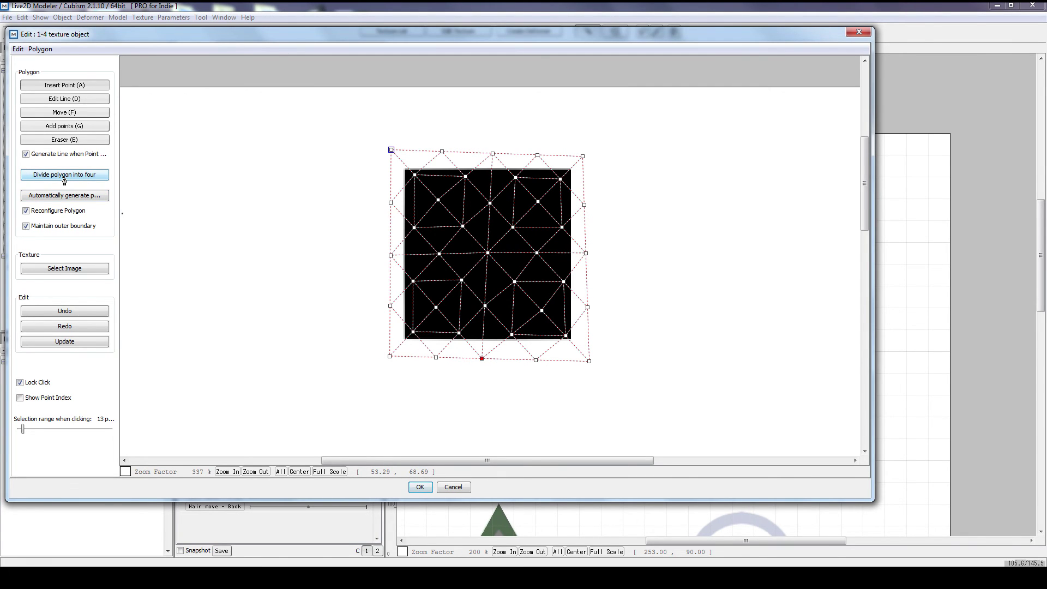
pyautogui.click(65, 175)
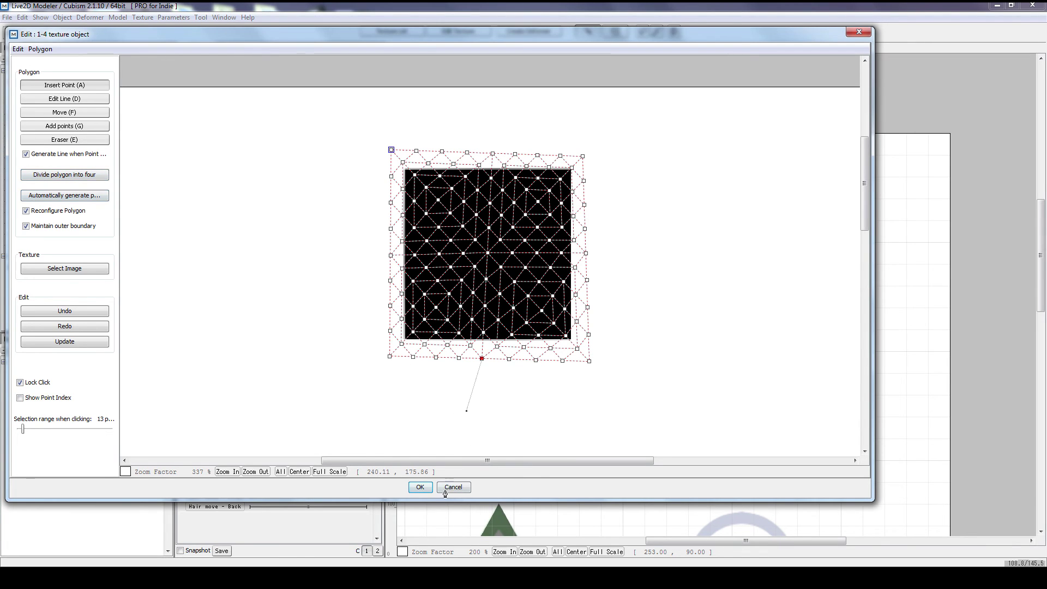
pyautogui.click(419, 487)
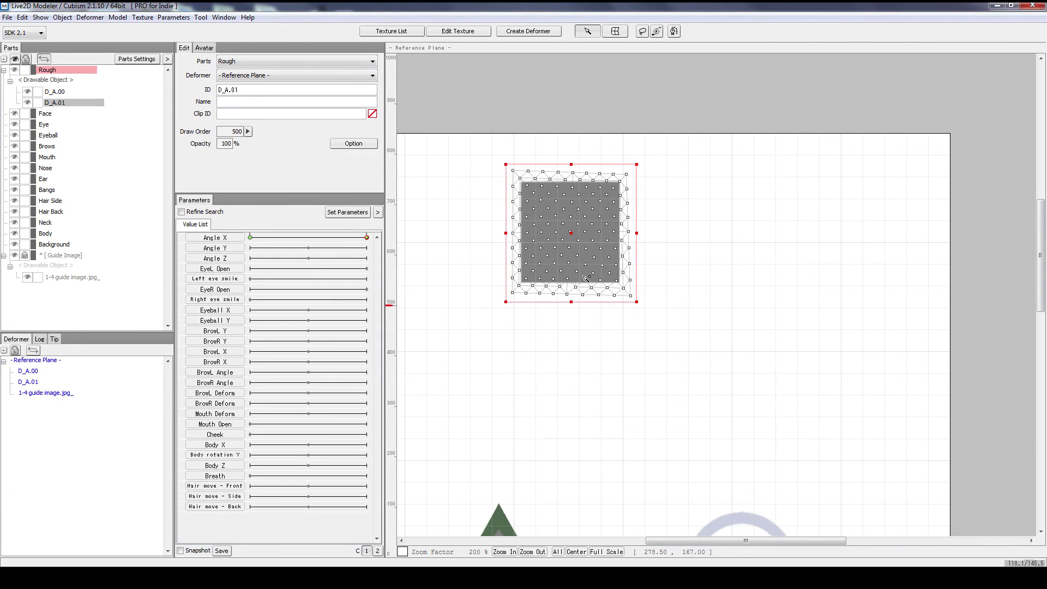
# - Move the second square's mesh object over the circle guide, enlarge it to cover the ring, and centre it on the guide
pyautogui.scroll(-2, 657, 364)
pyautogui.moveTo(630, 391); pyautogui.dragTo(507, 203)
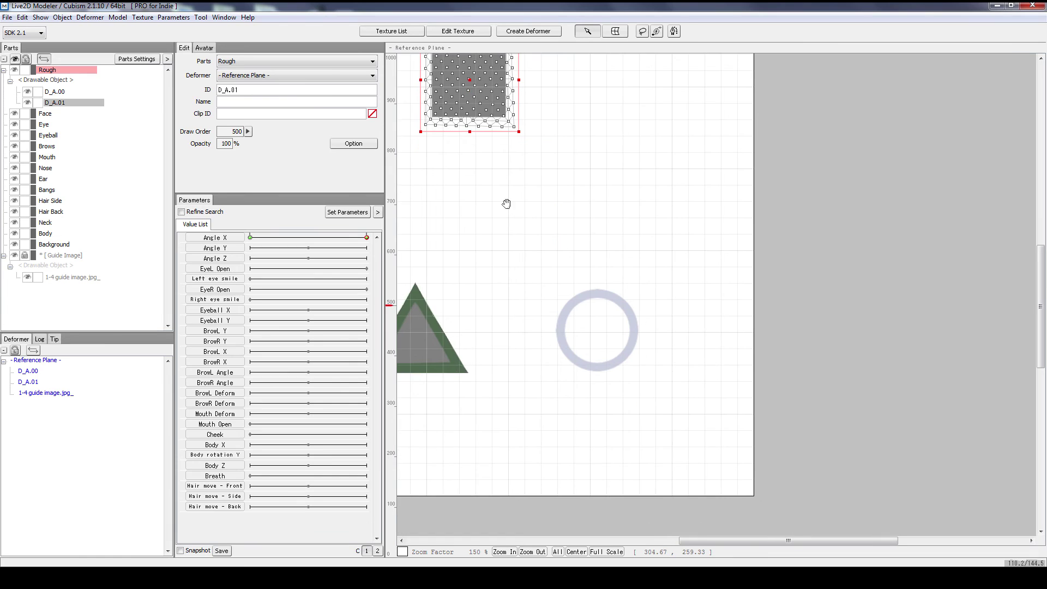
pyautogui.click(475, 94)
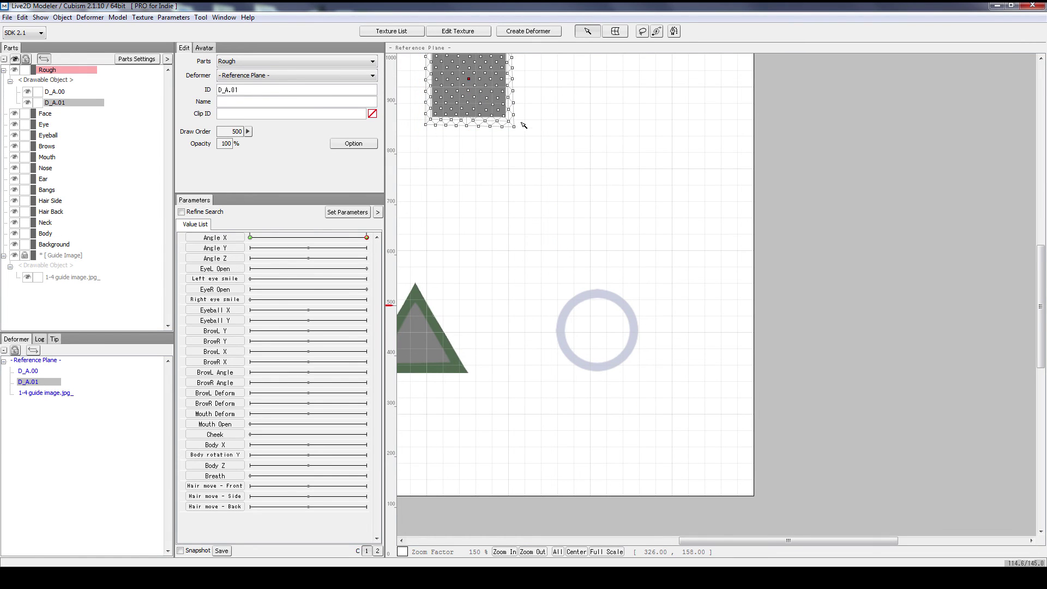
pyautogui.click(467, 76)
pyautogui.moveTo(472, 88); pyautogui.dragTo(590, 326)
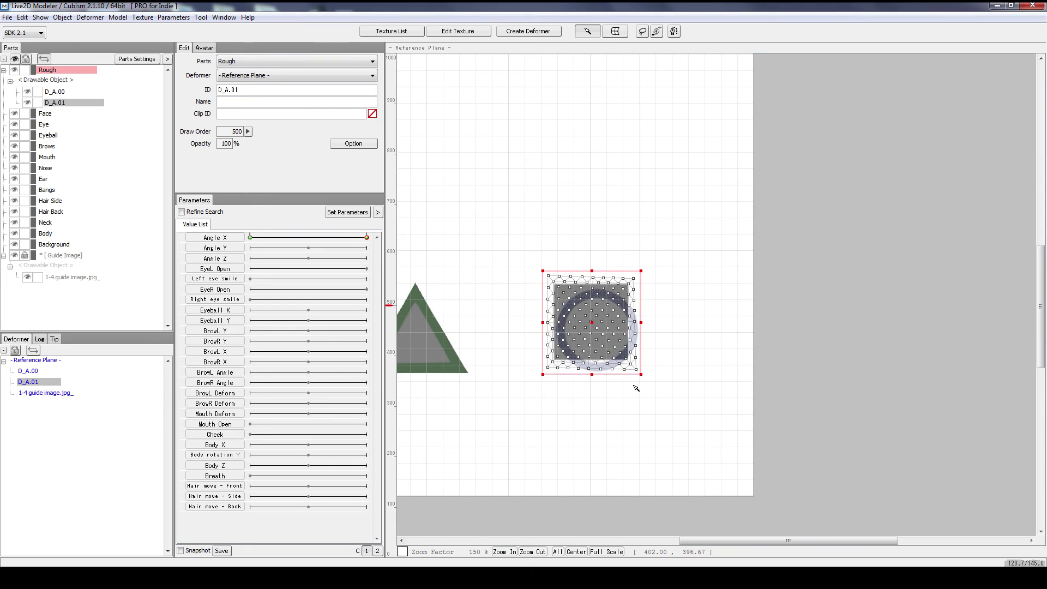
pyautogui.moveTo(642, 375); pyautogui.dragTo(658, 396)
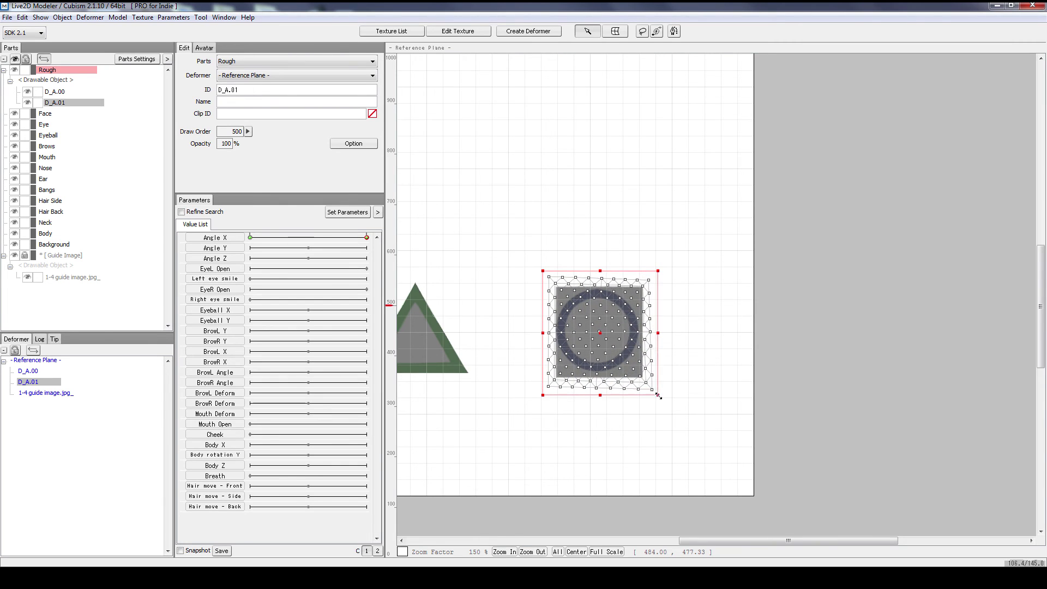
pyautogui.moveTo(601, 334); pyautogui.dragTo(598, 334)
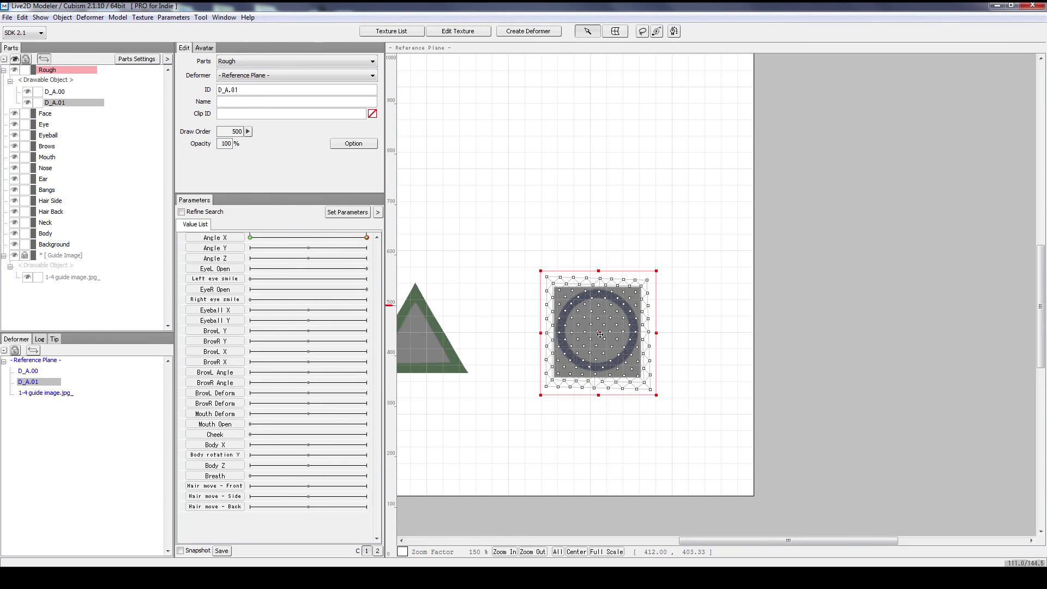
# - Push the square's upper-left corner inward with the deform brush and adjust individual mesh points to follow the circle's outline
pyautogui.scroll(3, 607, 357)
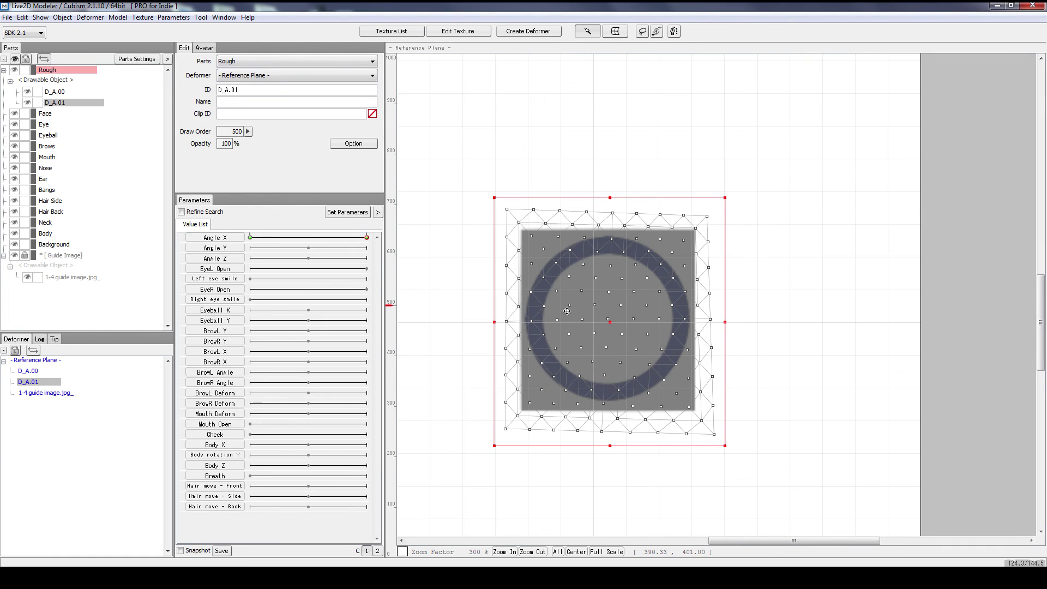
pyautogui.click(572, 83)
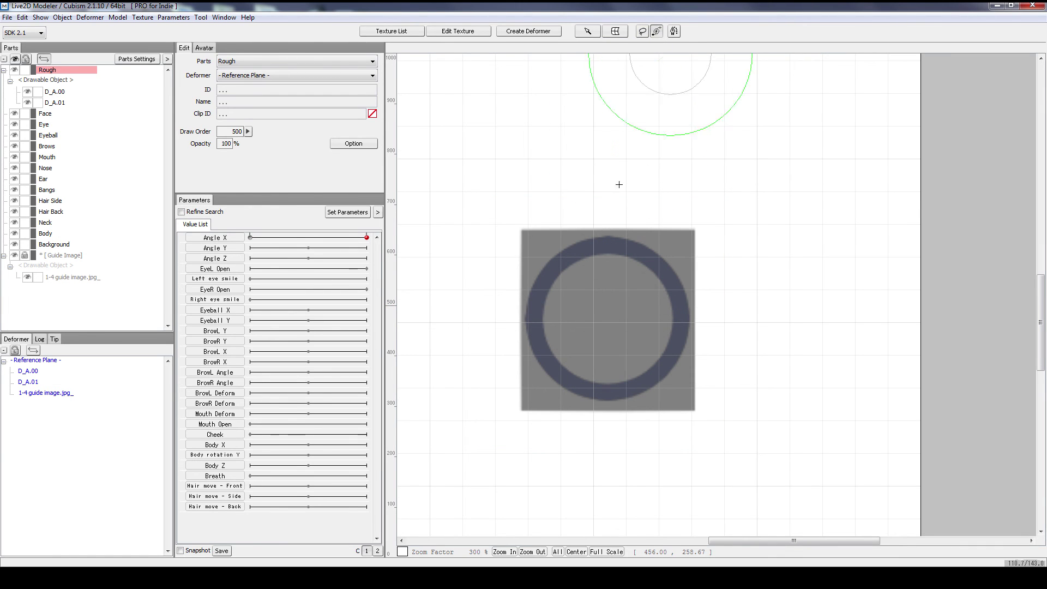
pyautogui.click(498, 167)
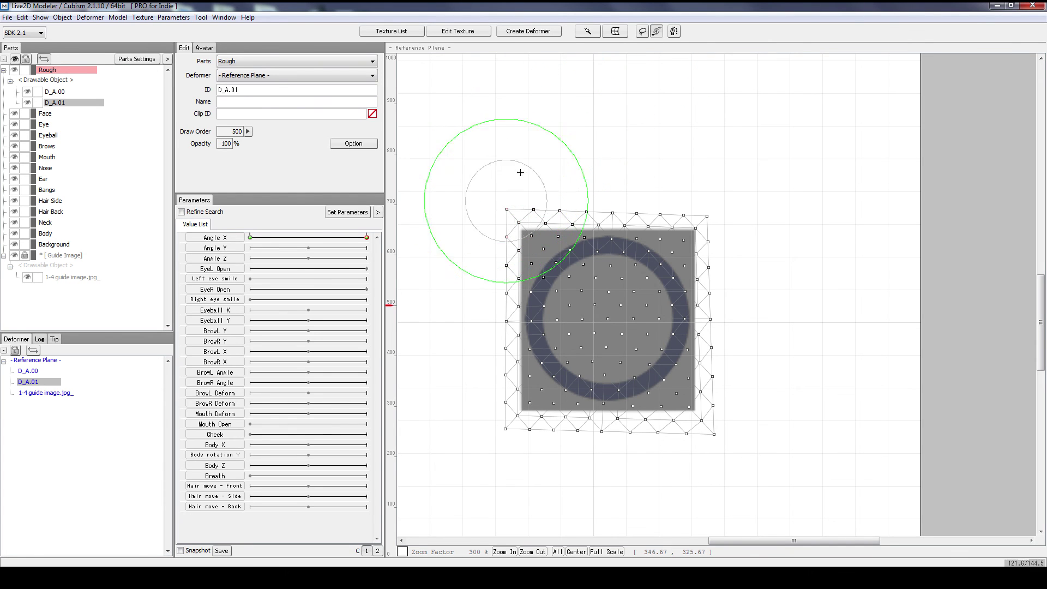
pyautogui.click(492, 252)
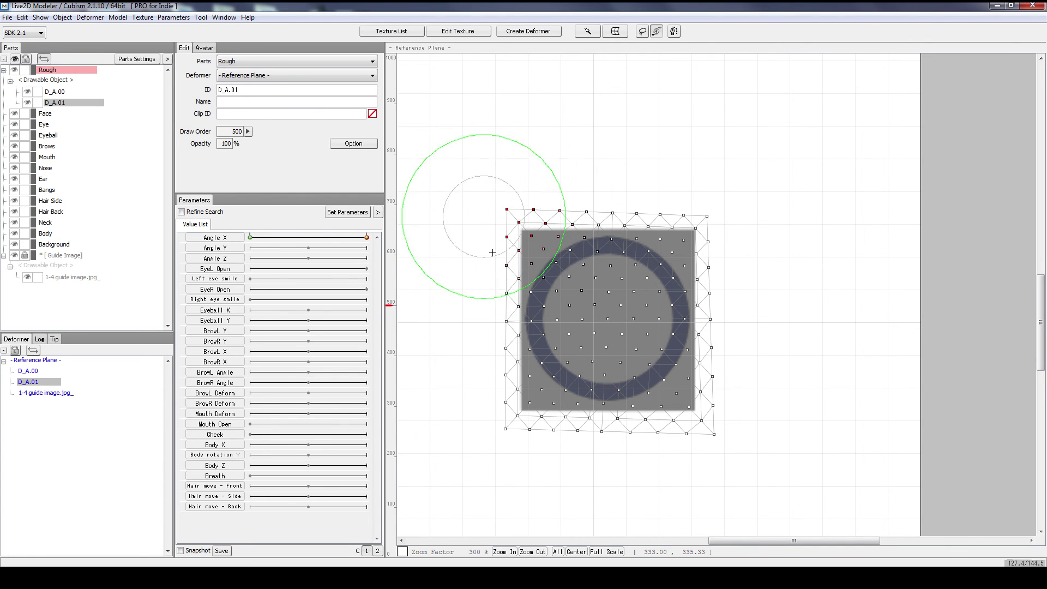
pyautogui.moveTo(492, 252)
pyautogui.mouseDown()
pyautogui.moveTo(516, 221)
pyautogui.moveTo(581, 293)
pyautogui.mouseUp()
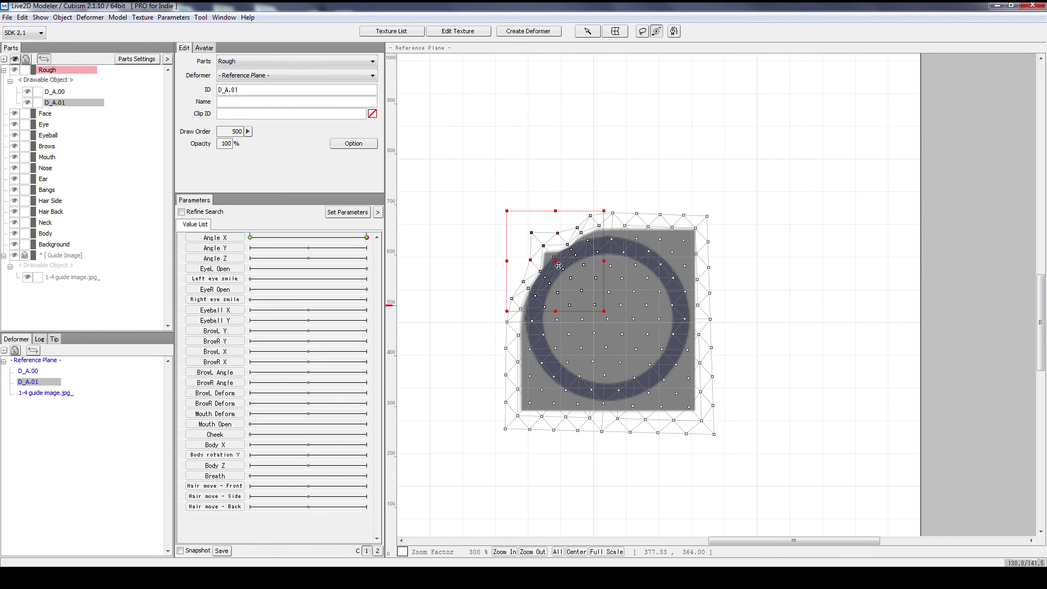
pyautogui.moveTo(558, 266); pyautogui.dragTo(561, 269)
pyautogui.scroll(4, 567, 232)
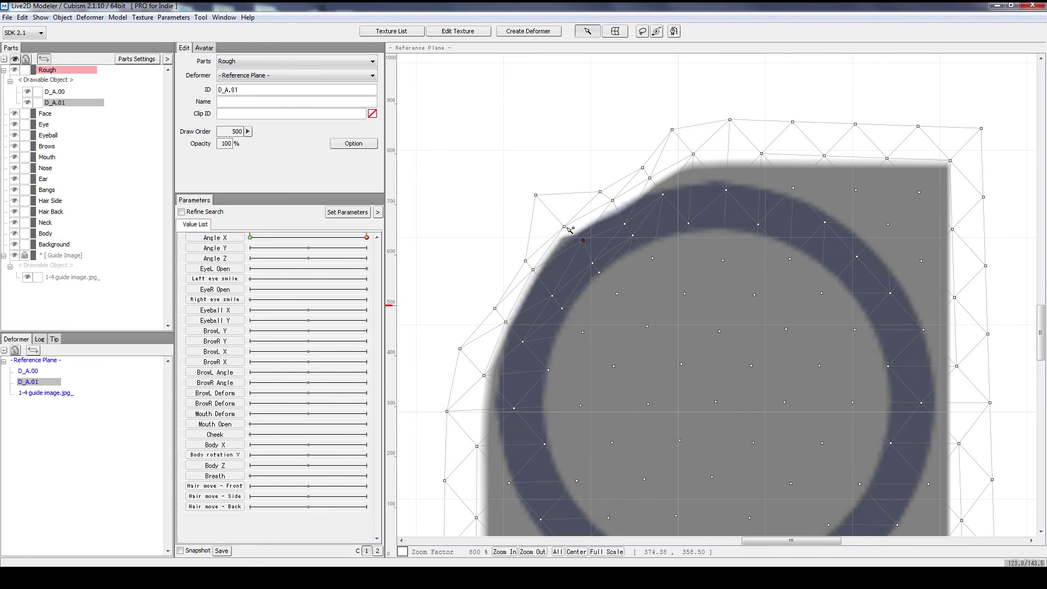
pyautogui.moveTo(624, 218); pyautogui.dragTo(623, 216)
pyautogui.moveTo(616, 198); pyautogui.dragTo(615, 193)
# - Round the square's upper-right corner and move the top-edge mesh points onto the circle guide's outline
pyautogui.scroll(-2, 675, 189)
pyautogui.moveTo(796, 185)
pyautogui.mouseDown()
pyautogui.moveTo(771, 210)
pyautogui.moveTo(760, 196)
pyautogui.moveTo(774, 220)
pyautogui.mouseUp()
pyautogui.scroll(2, 783, 216)
pyautogui.moveTo(548, 156); pyautogui.dragTo(551, 163)
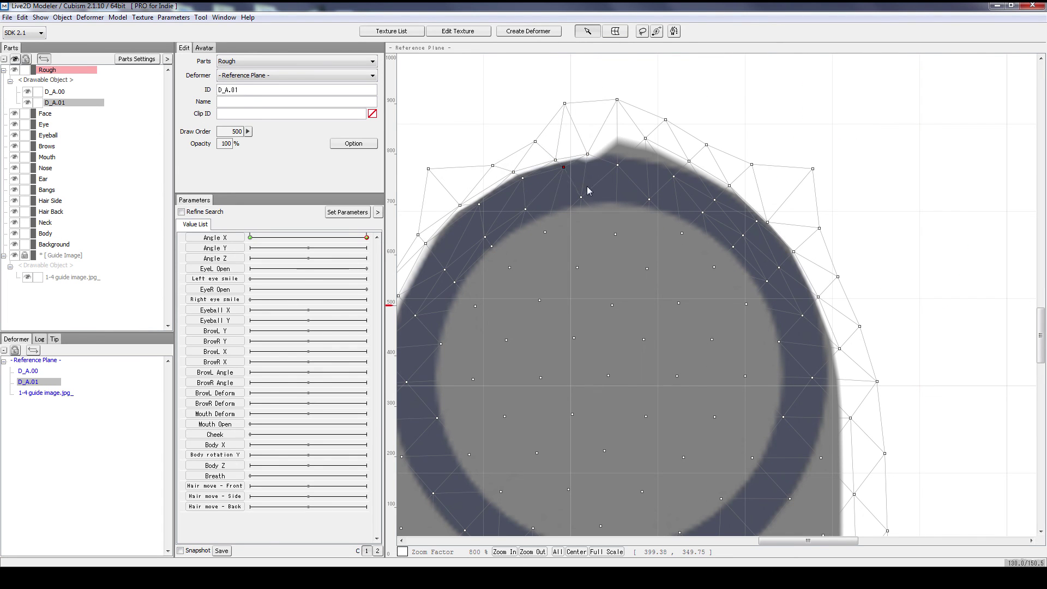
pyautogui.moveTo(616, 100)
pyautogui.mouseDown()
pyautogui.moveTo(617, 139)
pyautogui.moveTo(646, 154)
pyautogui.mouseUp()
# - Push the square's lower-left and lower-right corners inward with the deform brush to match the circle guide
pyautogui.moveTo(634, 417); pyautogui.dragTo(678, 217)
pyautogui.scroll(-2, 678, 214)
pyautogui.press('b')
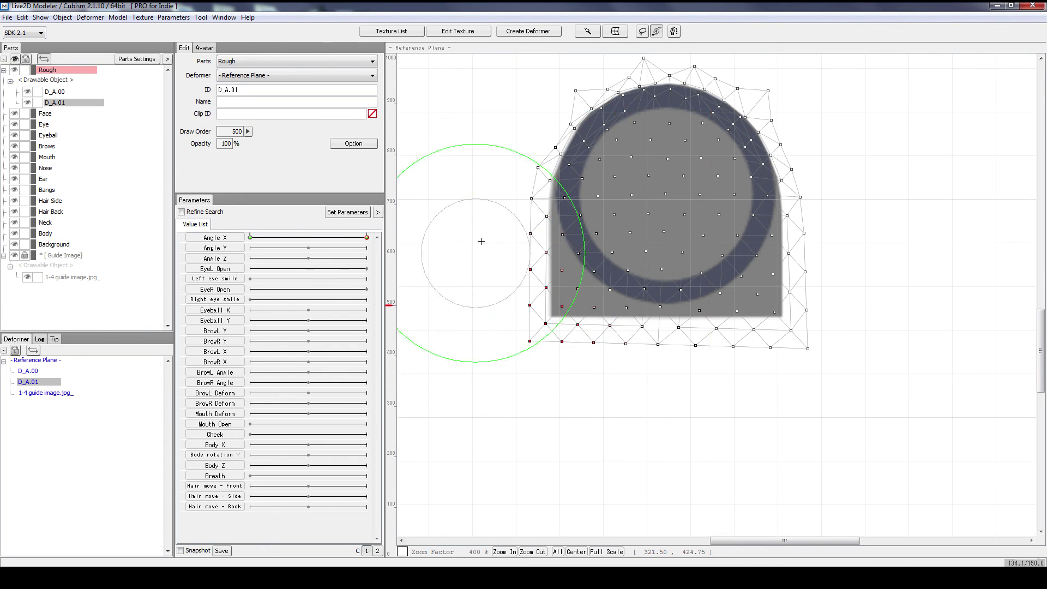
pyautogui.moveTo(517, 351); pyautogui.dragTo(570, 292)
pyautogui.scroll(1, 556, 219)
pyautogui.moveTo(744, 417); pyautogui.dragTo(759, 402)
pyautogui.scroll(-2, 629, 314)
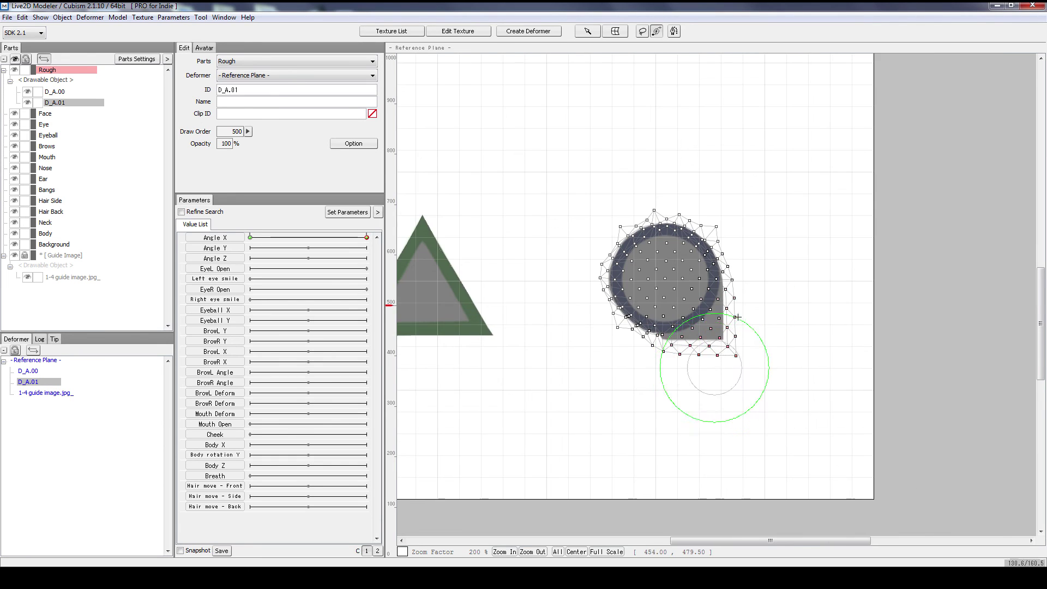
pyautogui.scroll(1, 745, 363)
pyautogui.moveTo(725, 346); pyautogui.dragTo(687, 285)
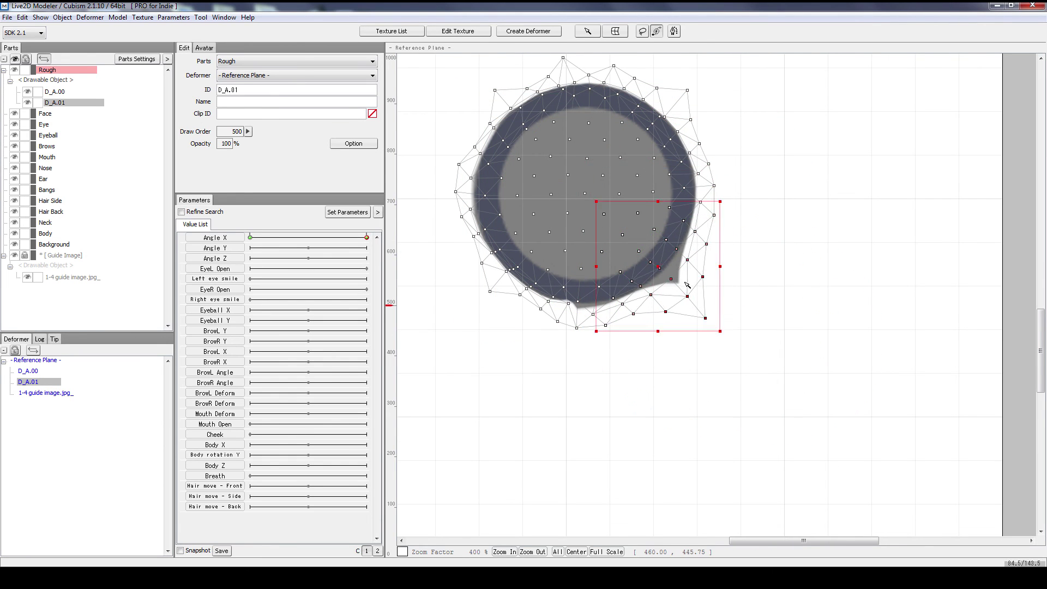
# - Fine-tune mesh points along the bottom and left edges of the shape to fit the circle's outline, and deselect it
pyautogui.scroll(1, 687, 285)
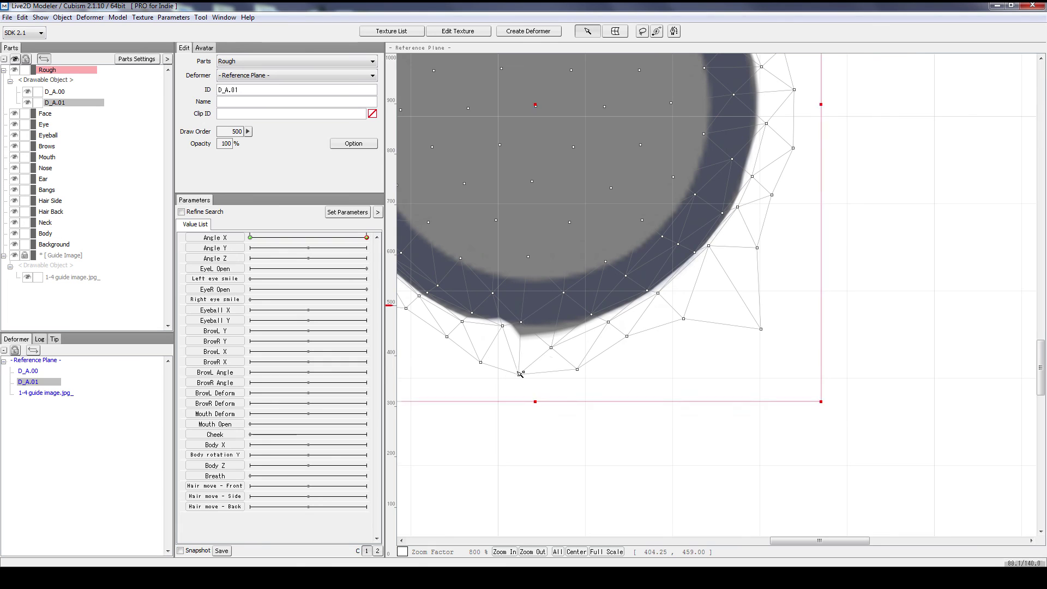
pyautogui.moveTo(520, 374); pyautogui.dragTo(561, 307)
pyautogui.moveTo(554, 333); pyautogui.dragTo(554, 328)
pyautogui.moveTo(652, 320); pyautogui.dragTo(936, 467)
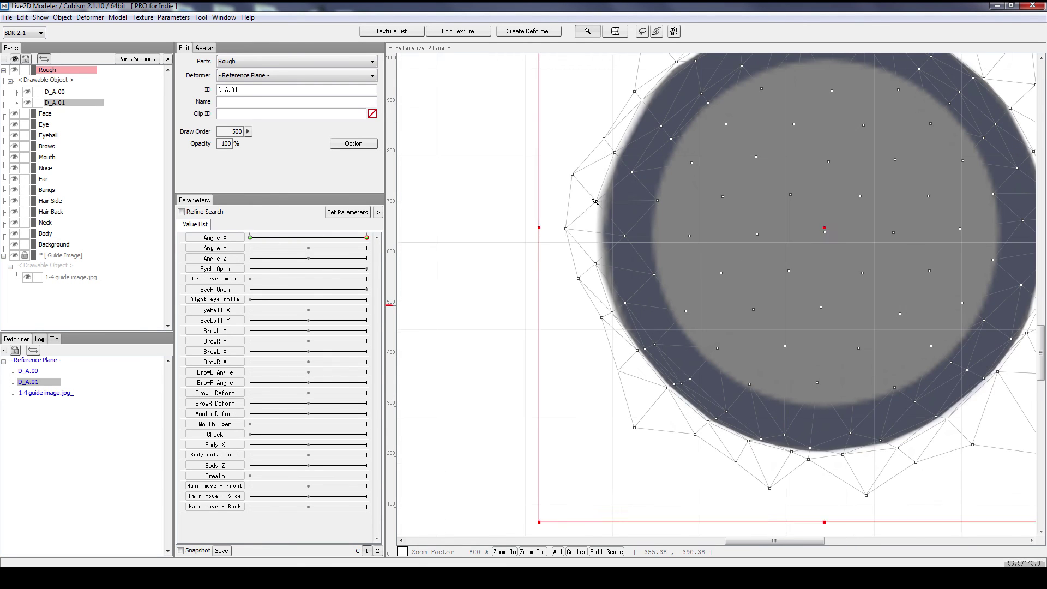
pyautogui.moveTo(587, 218); pyautogui.dragTo(593, 221)
pyautogui.moveTo(591, 281); pyautogui.dragTo(596, 283)
pyautogui.click(584, 252)
pyautogui.click(495, 285)
# - Move the Angle X parameter between its two keys to preview both squares morphing into the triangle and the circle
pyautogui.scroll(-2, 508, 288)
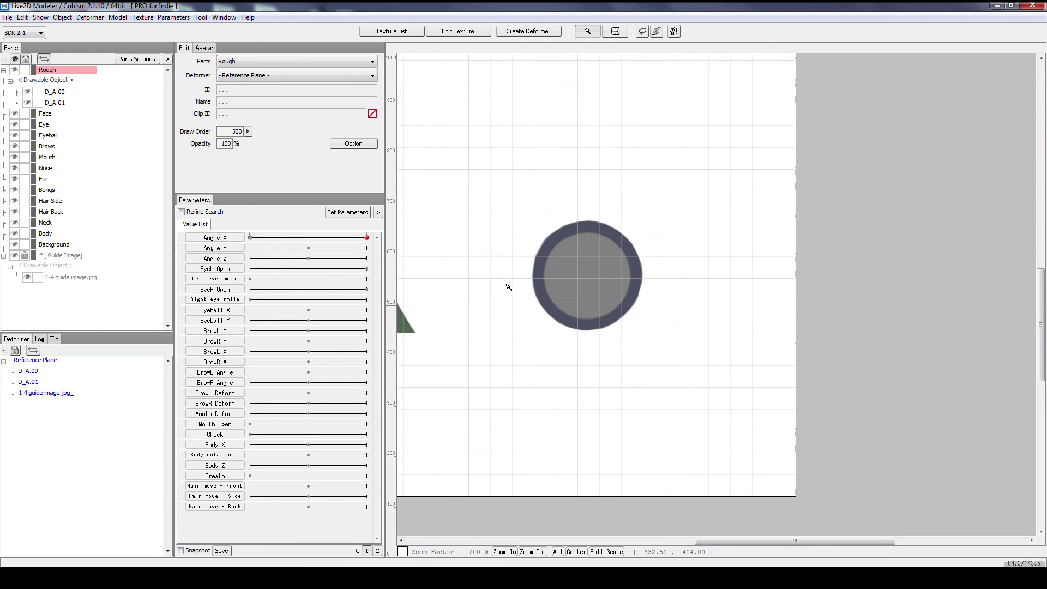
pyautogui.scroll(-1, 523, 234)
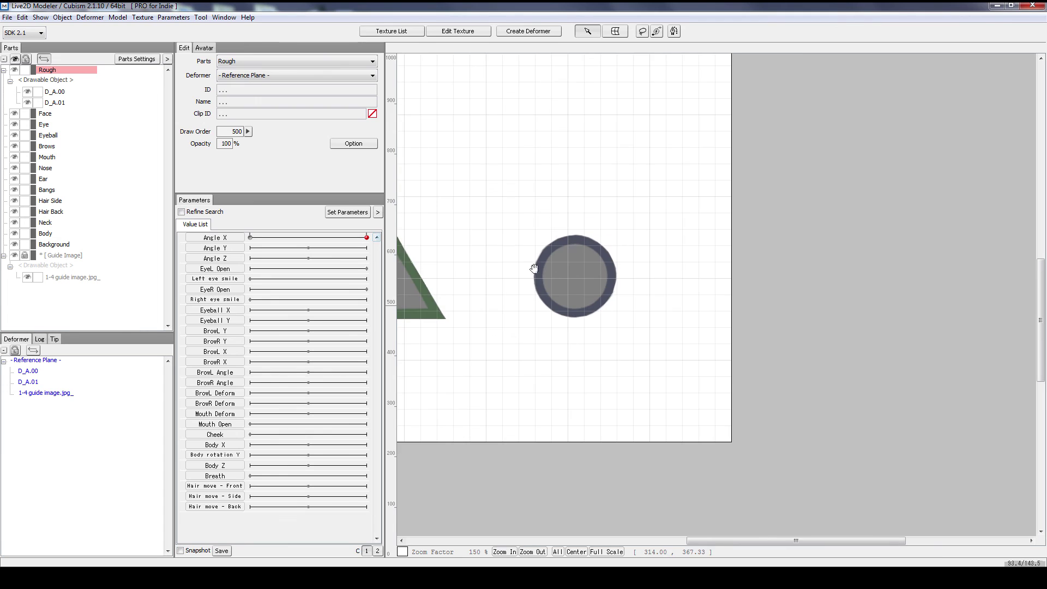
pyautogui.moveTo(492, 240); pyautogui.dragTo(618, 287)
pyautogui.click(370, 234)
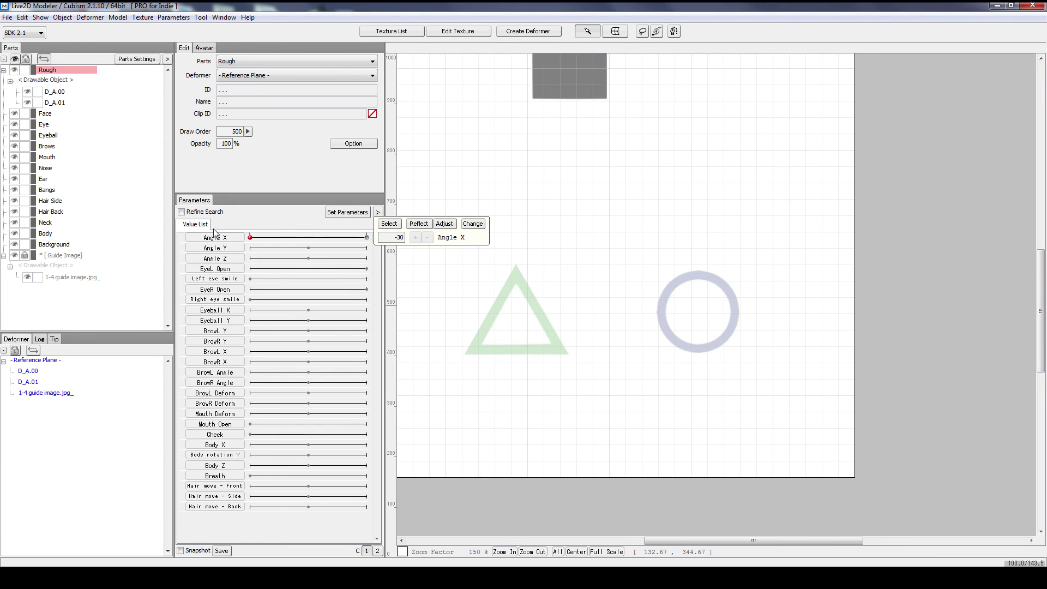
pyautogui.moveTo(371, 235); pyautogui.dragTo(438, 241)
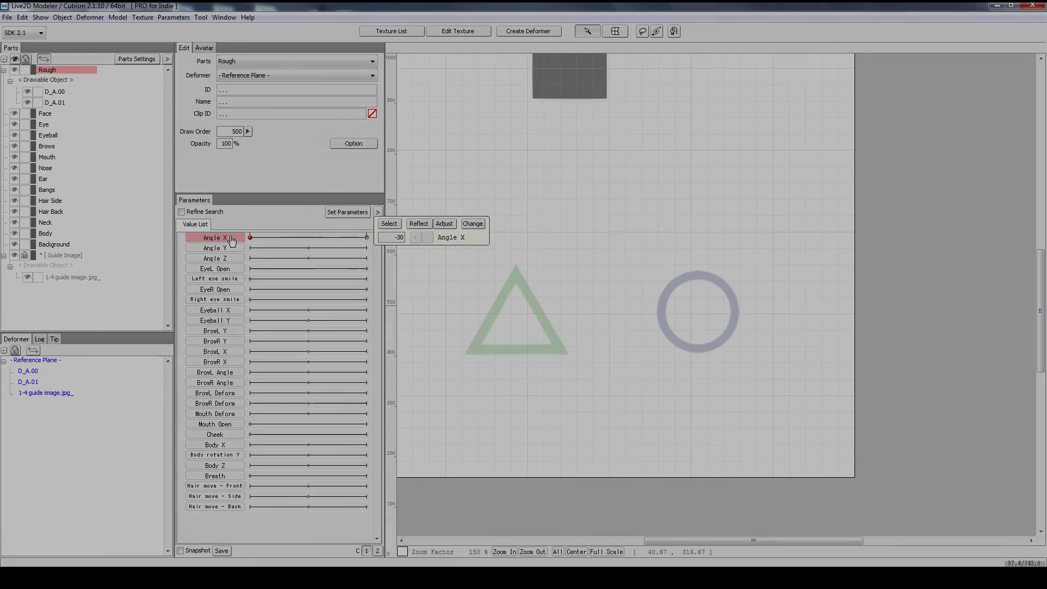